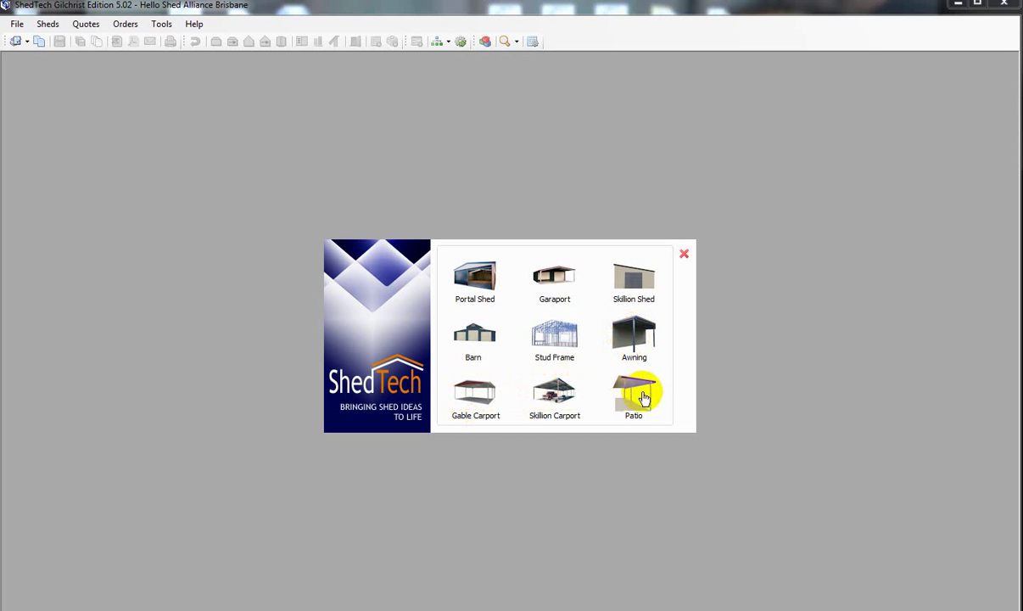
- Start a new portal shed and fill in the customer's name and site postcode, leaving the finance terms at No Finance
left_click(473, 277)
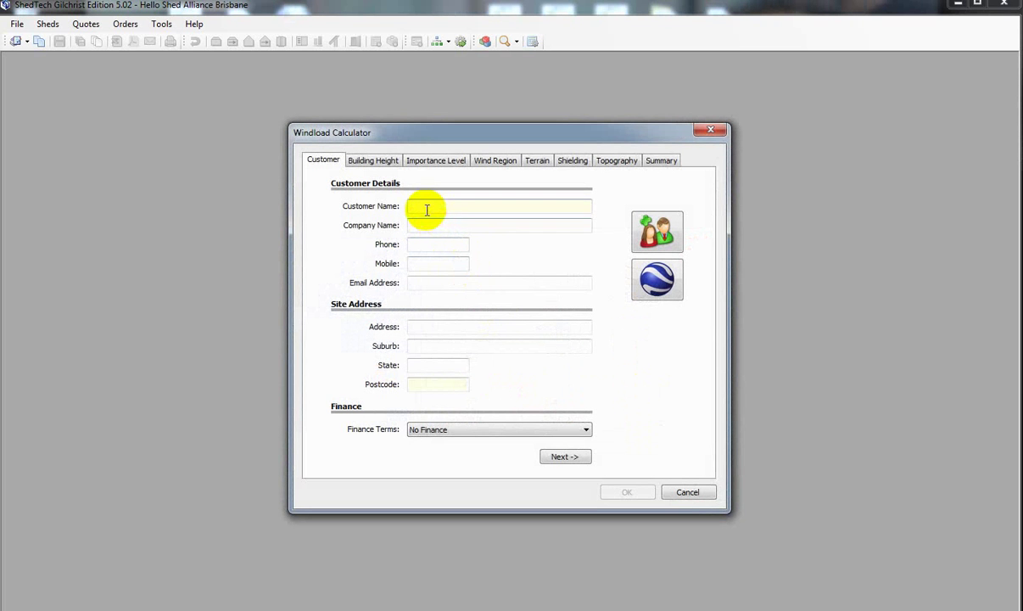
type("t")
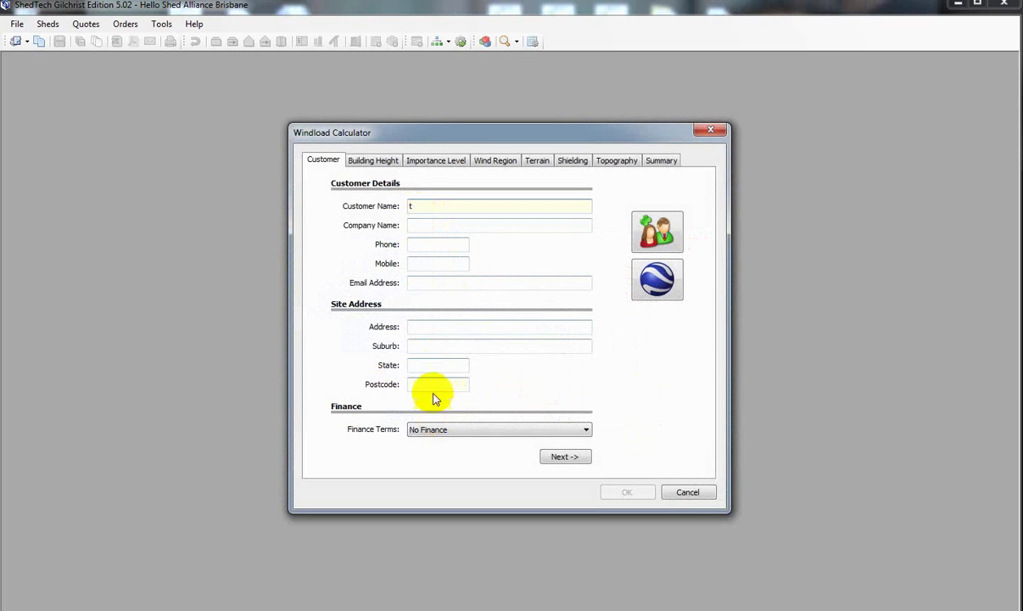
left_click(429, 386)
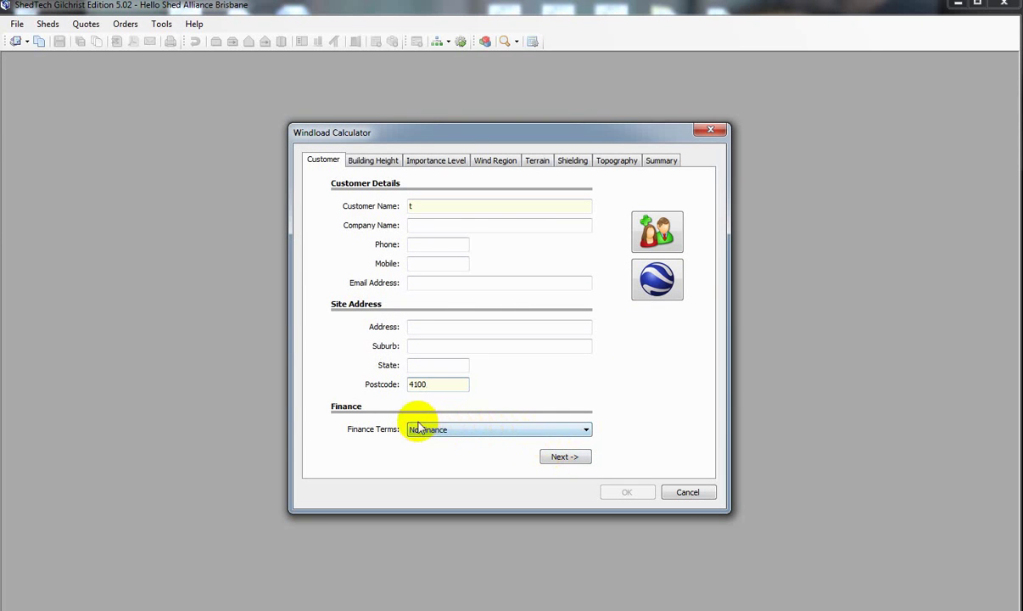
left_click(587, 430)
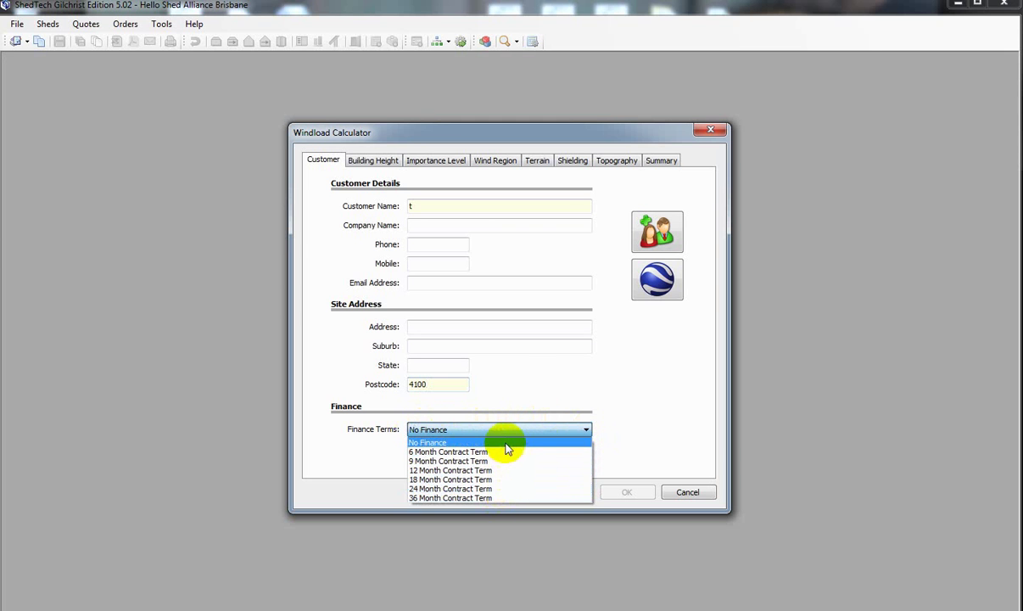
left_click(585, 413)
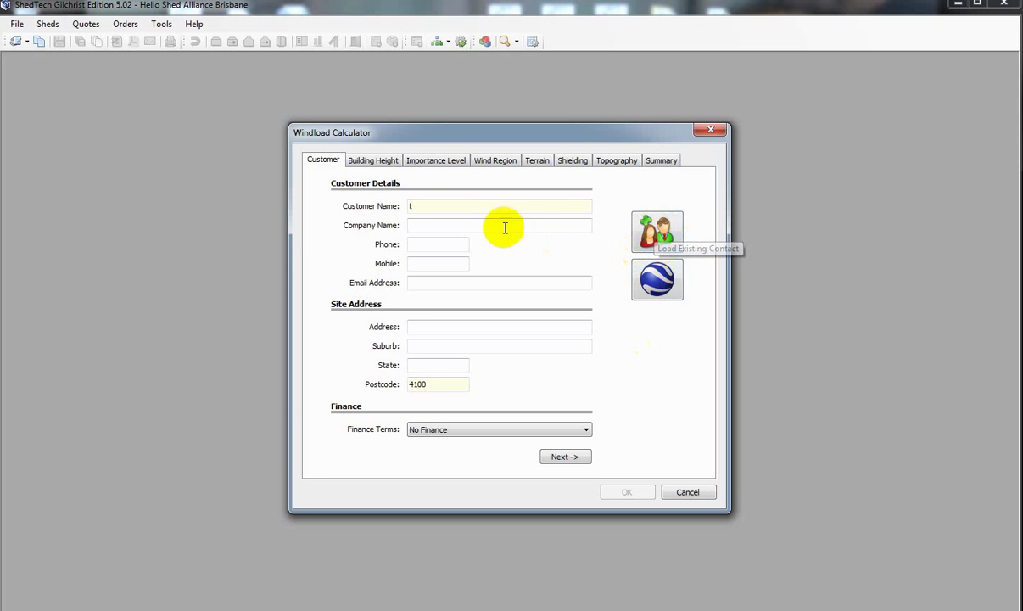
left_click(563, 457)
- Calculate the wind load for Region A with terrain Category 2.5 and no shielding, and accept the summary
left_click(474, 357)
left_click(420, 367)
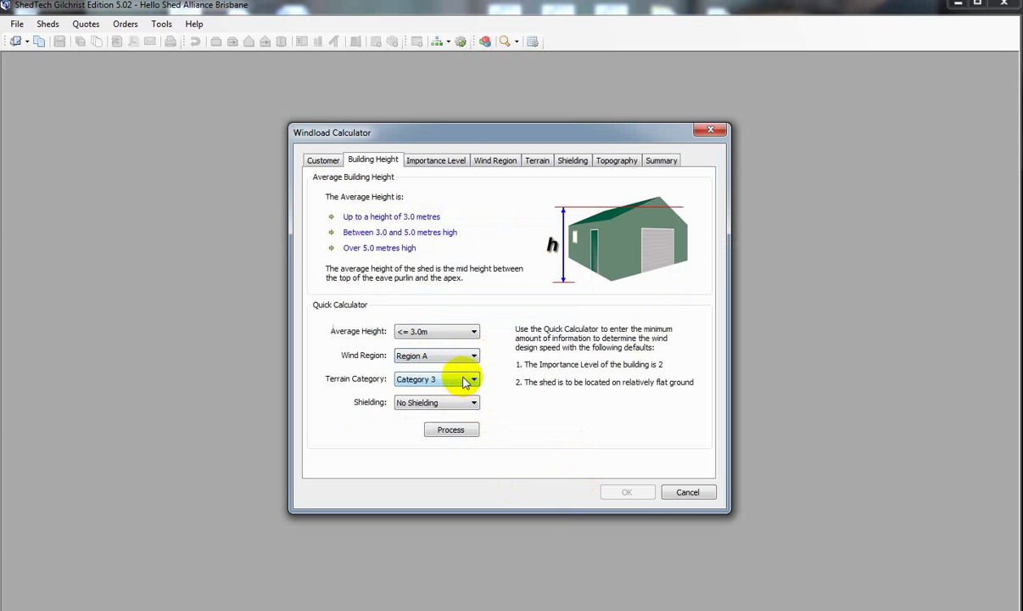
left_click(473, 379)
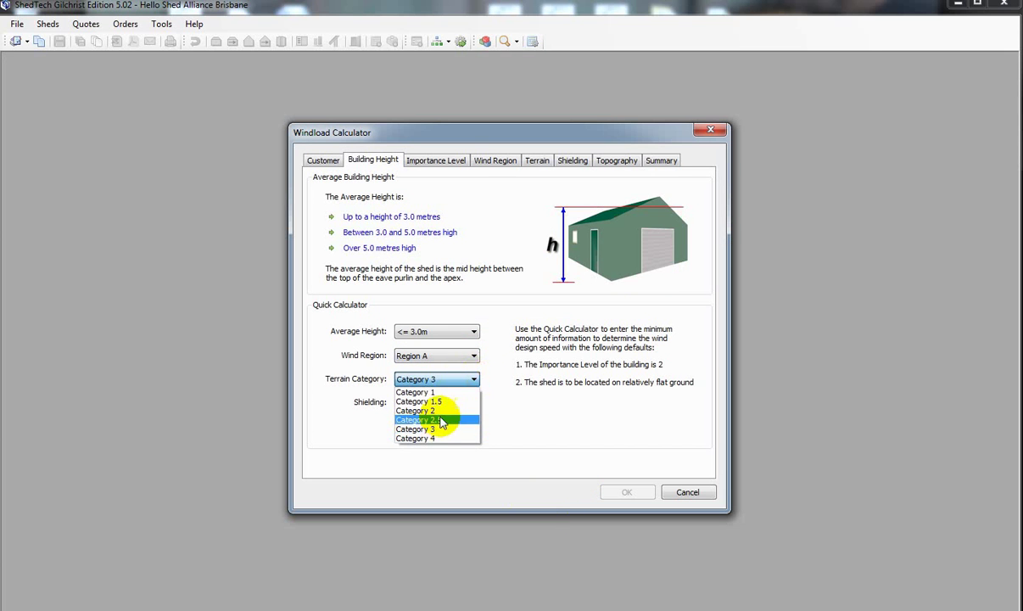
left_click(440, 419)
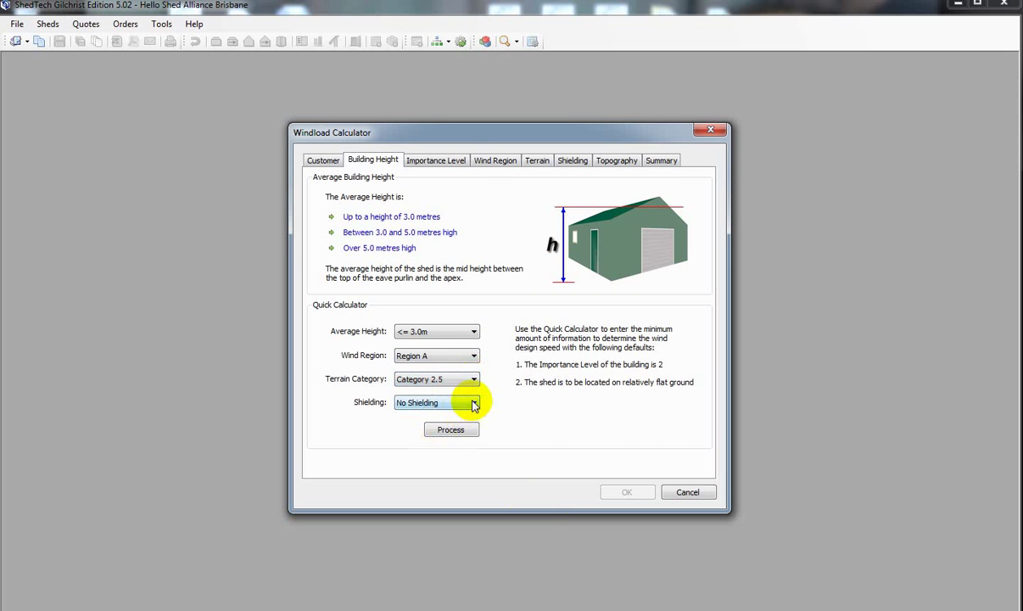
left_click(454, 429)
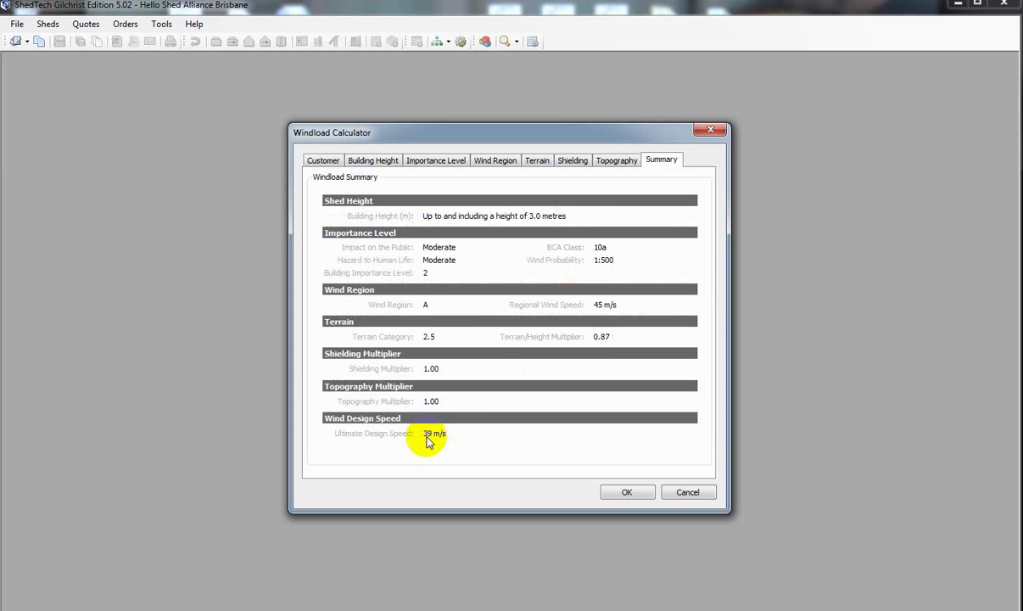
left_click(618, 491)
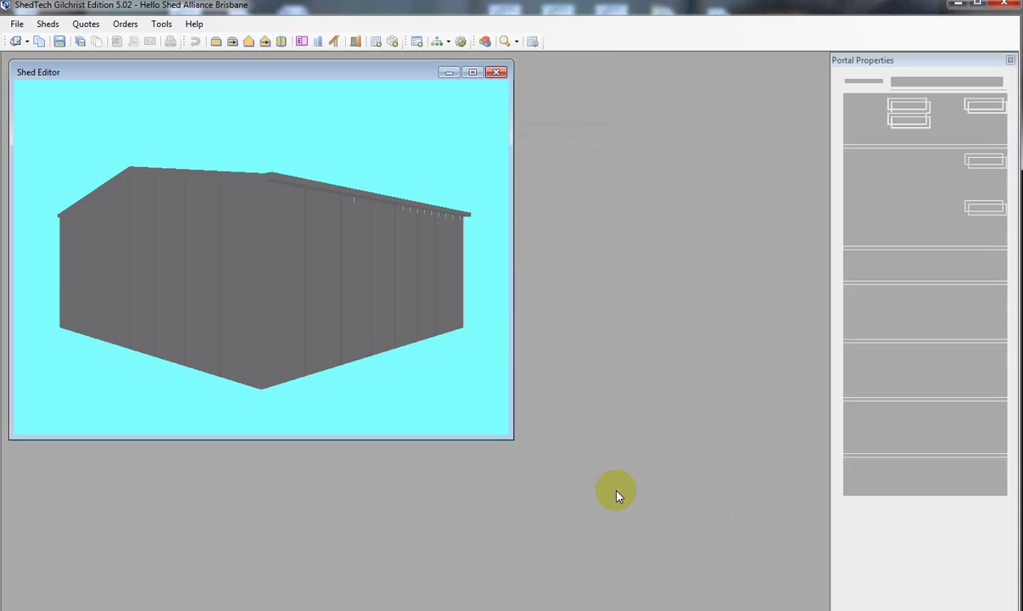
- Enlarge the shed editor window and set the shed's width to 9 m
left_click_drag(509, 435, 715, 541)
left_click_drag(662, 508, 598, 475)
left_click(867, 101)
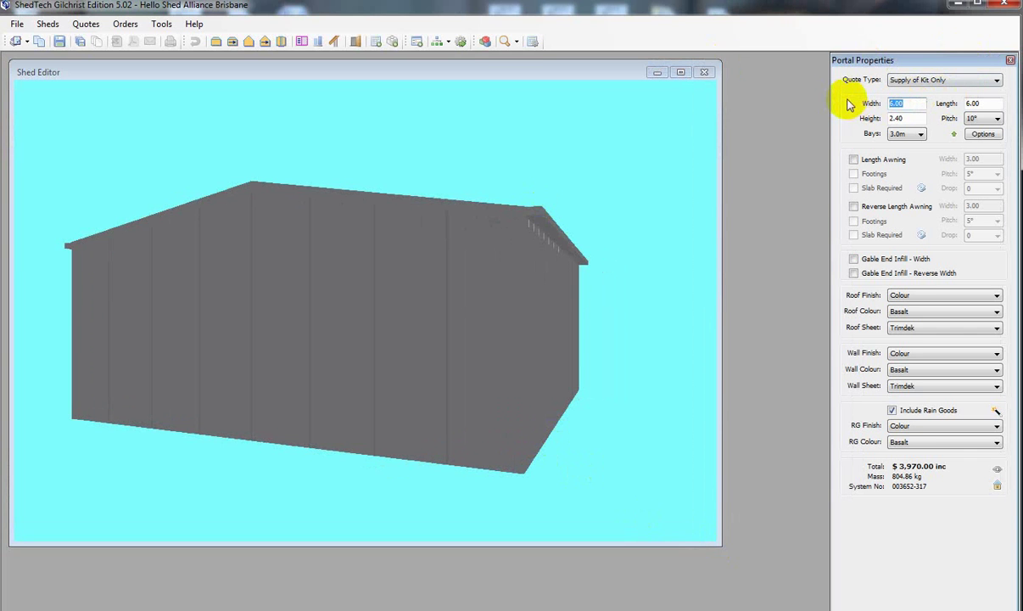
type("9")
left_click(636, 145)
- Set the shed's length to 12 m and its height to 3.5 m
left_click(948, 104)
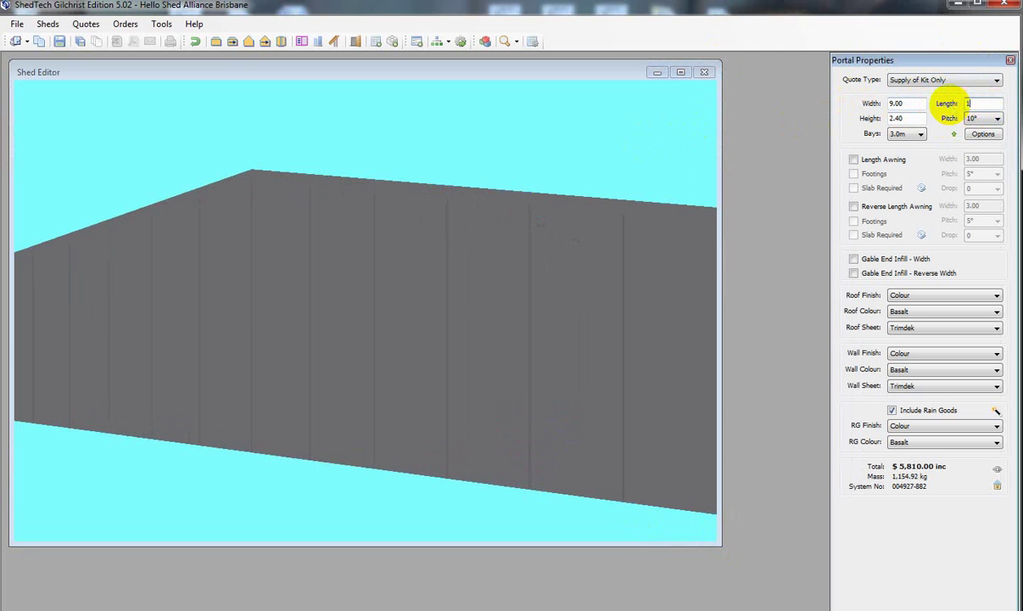
type("12")
left_click(614, 204)
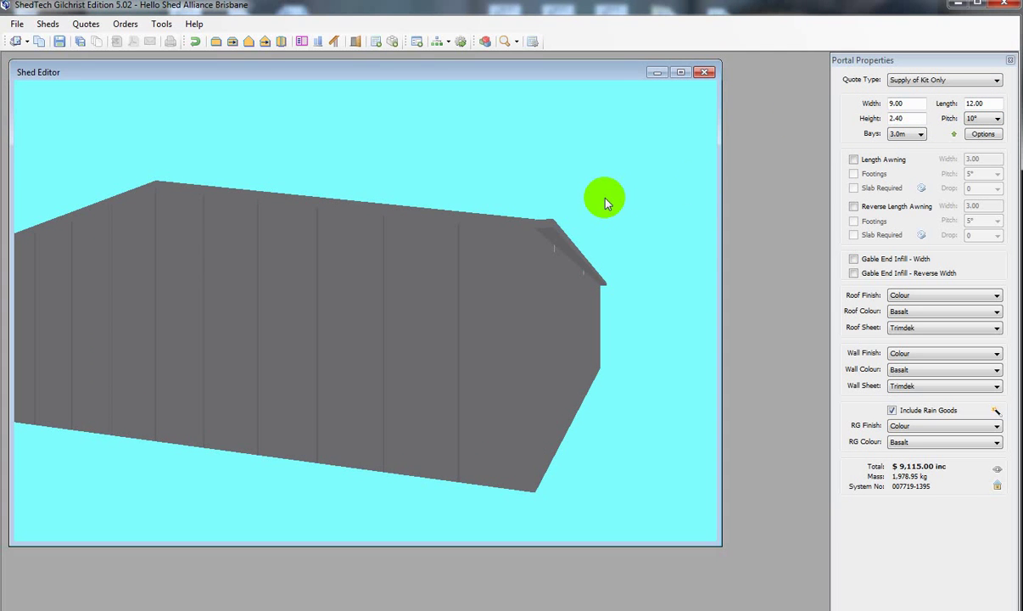
left_click(903, 119)
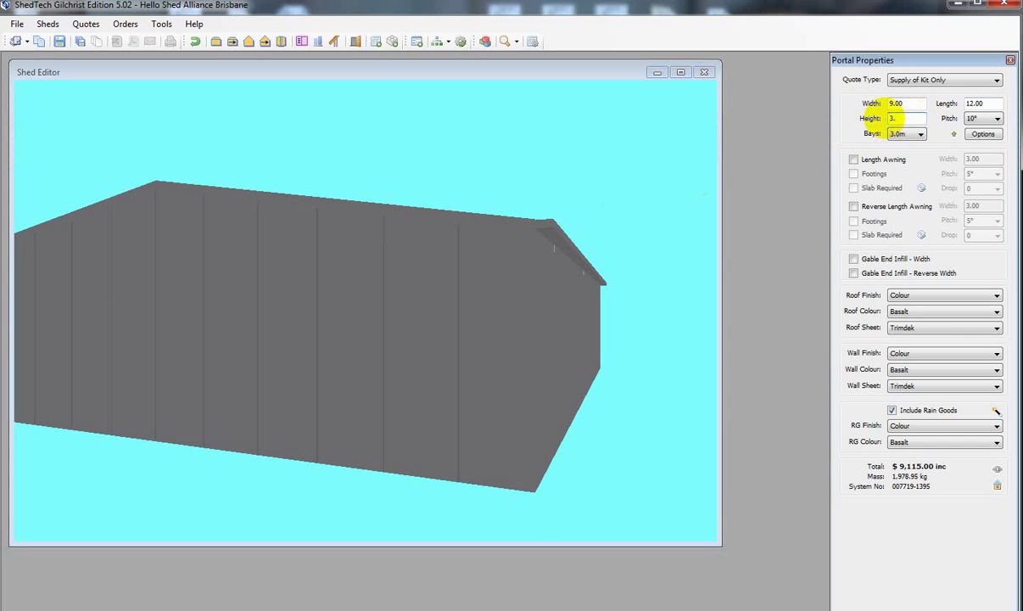
type("3.5")
left_click(653, 142)
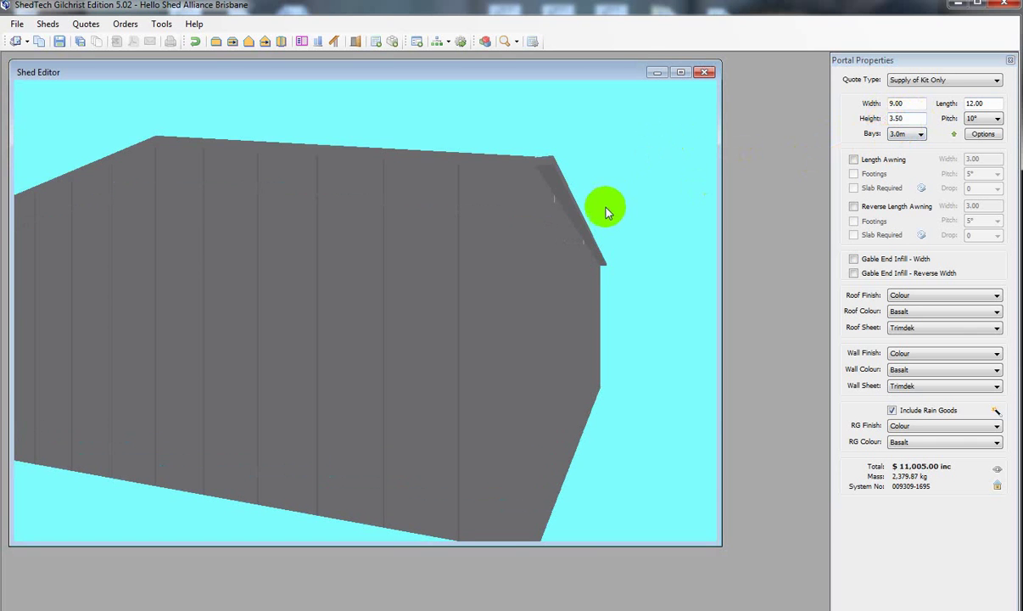
left_click_drag(596, 210, 660, 221)
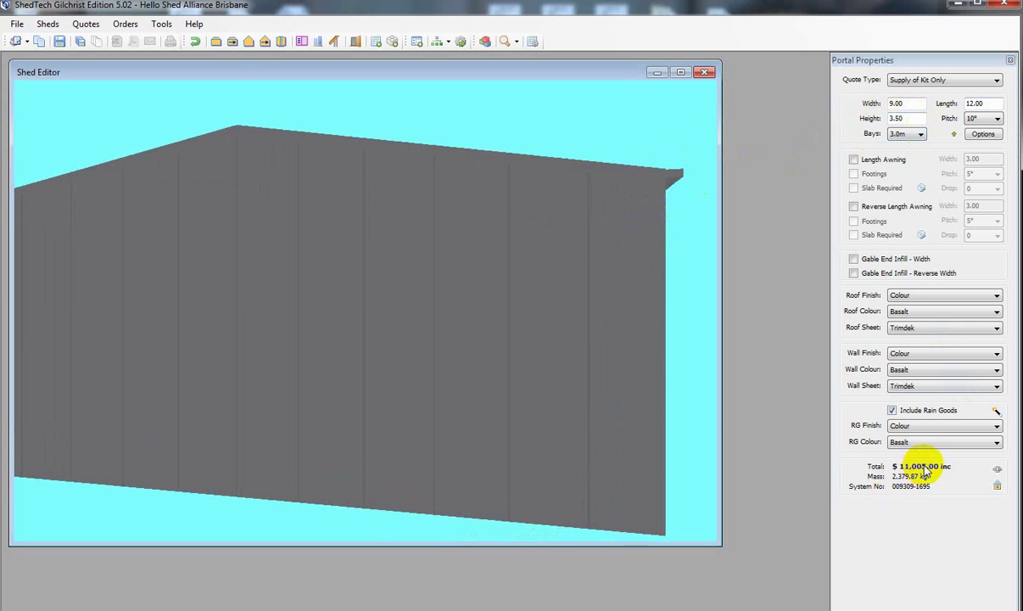
- Change the wall sheet profile to Trimwall
left_click(996, 386)
left_click(901, 419)
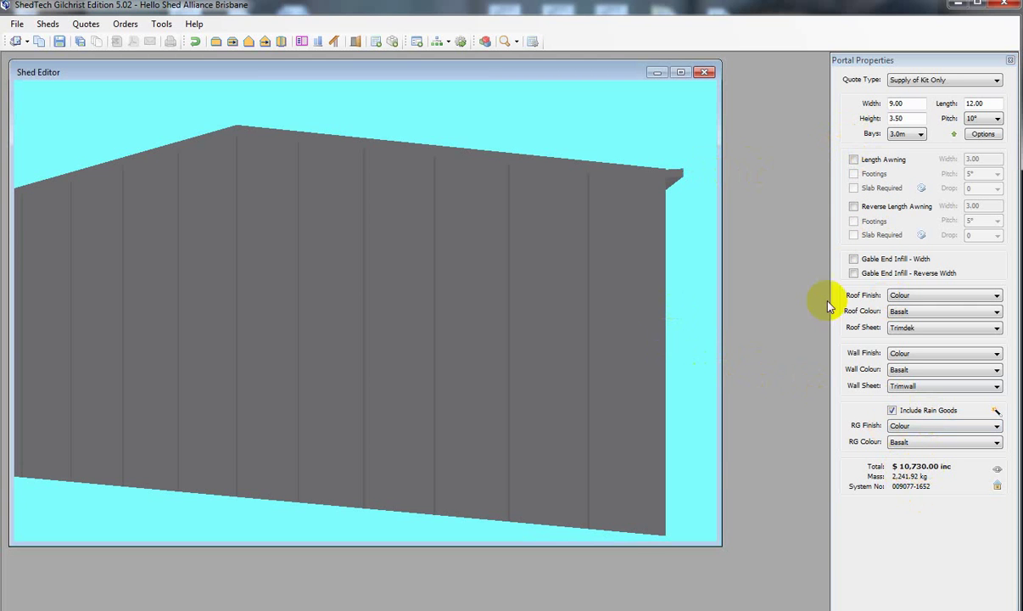
- Try a bay size of 4.0 m and inspect the portal frames inside the shed
left_click(922, 135)
left_click(900, 164)
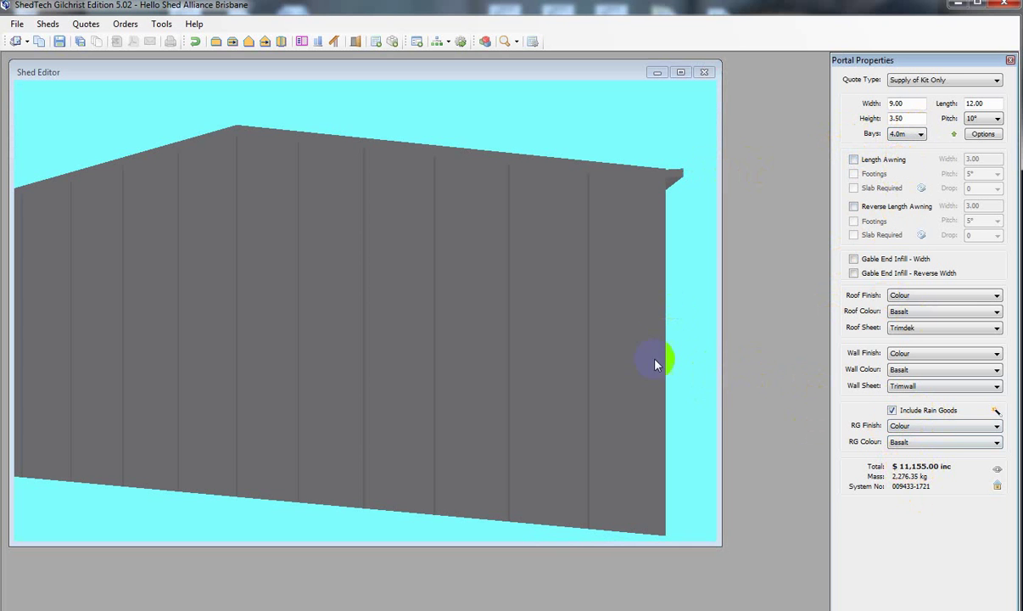
scroll(548, 313, "up", 5)
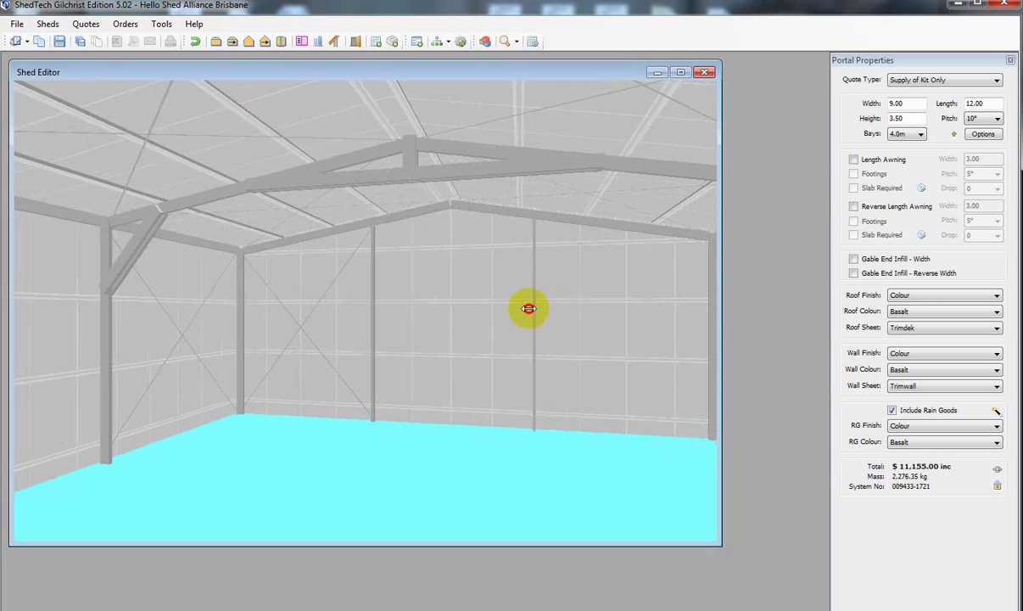
left_click_drag(527, 309, 433, 314)
scroll(433, 314, "down", 5)
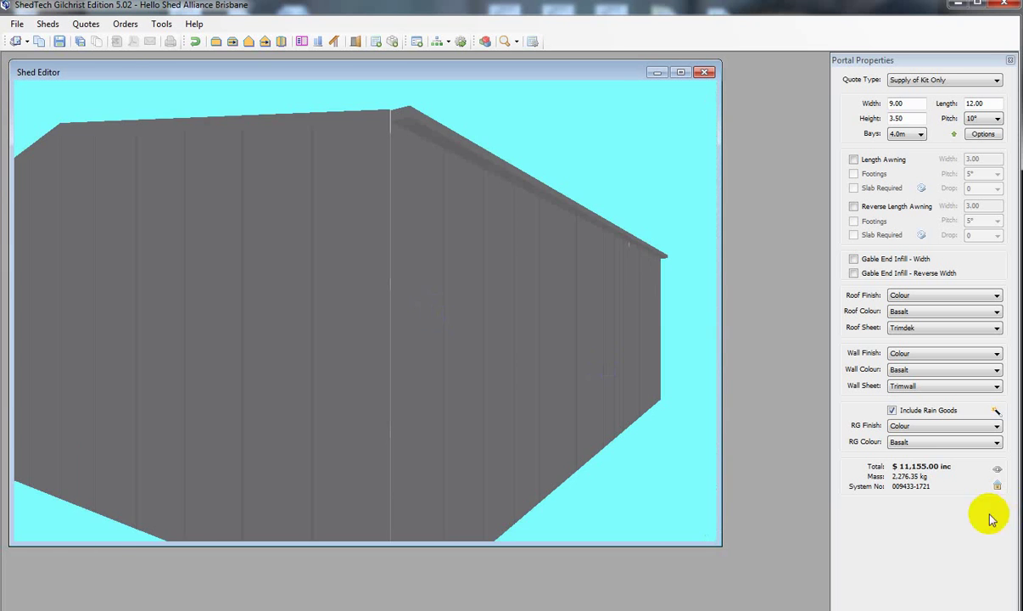
- Try a bay size of 6.0 m, inspecting the frames inside the shed, and return the bays to 3.0 m
left_click(920, 134)
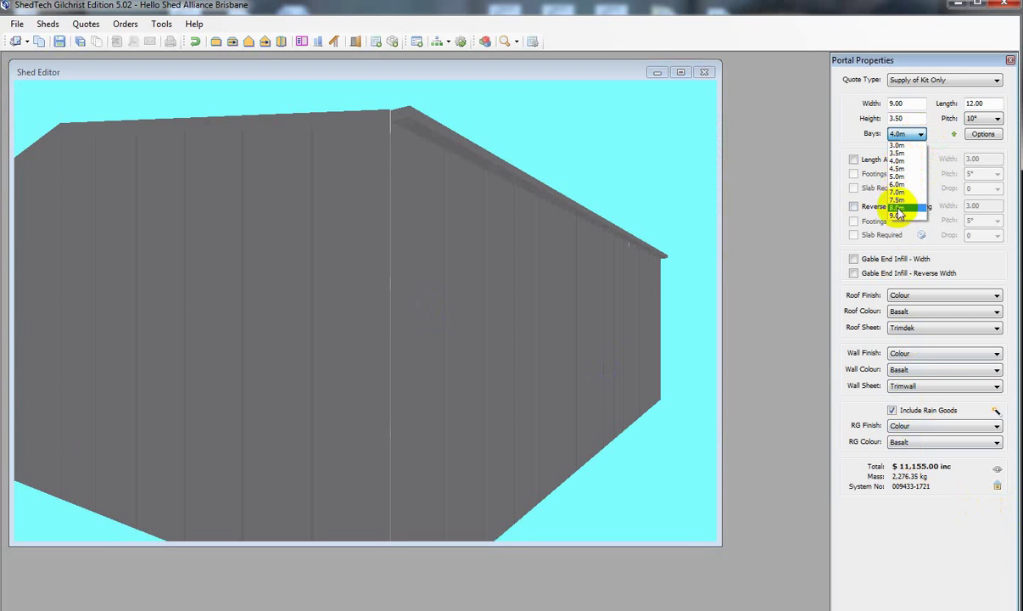
left_click(901, 185)
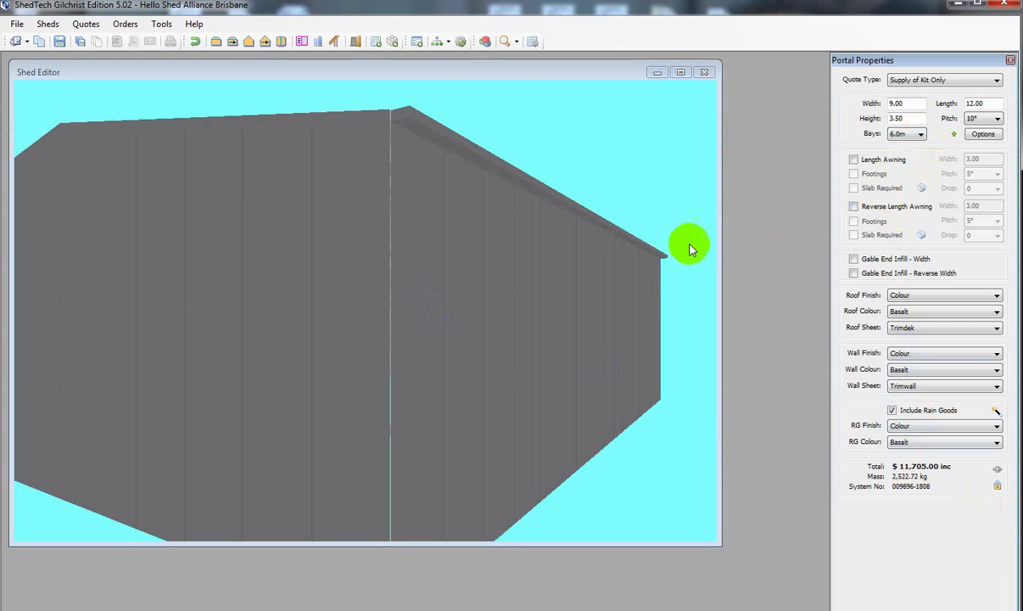
left_click(605, 219)
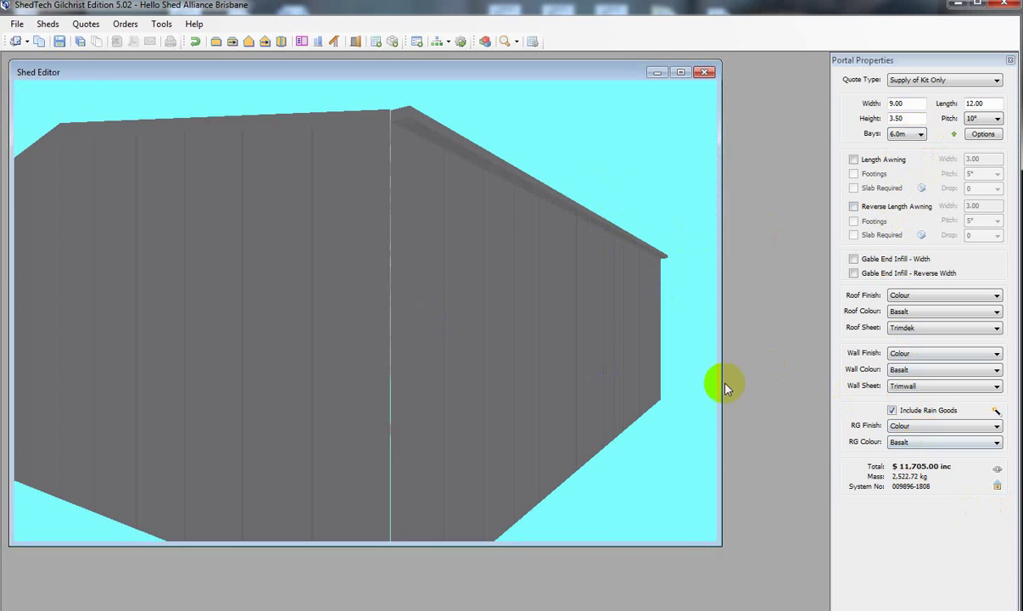
scroll(563, 328, "up", 5)
left_click_drag(558, 327, 333, 352)
scroll(333, 352, "down", 5)
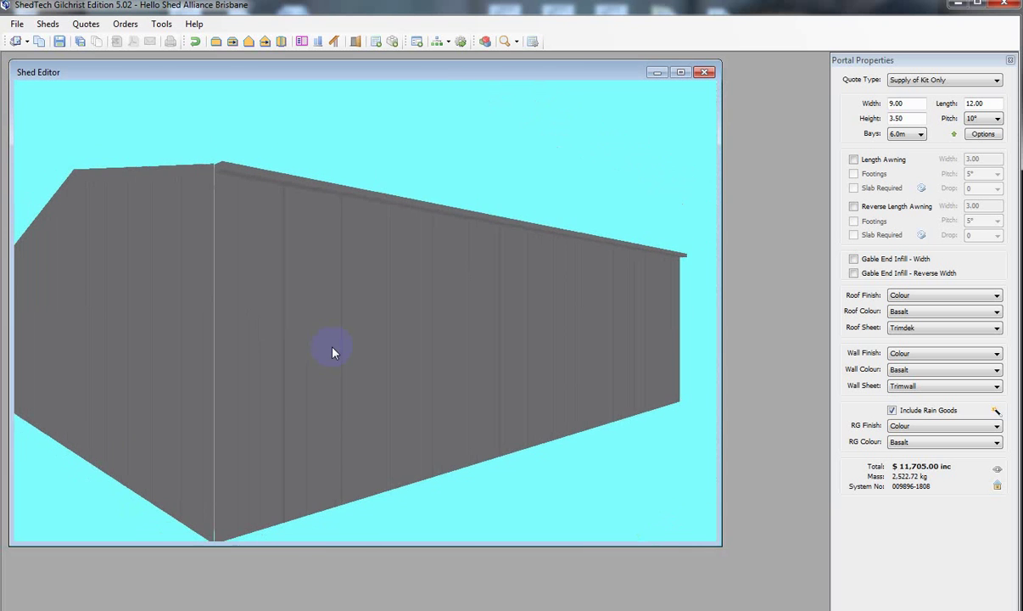
left_click(922, 135)
left_click(909, 148)
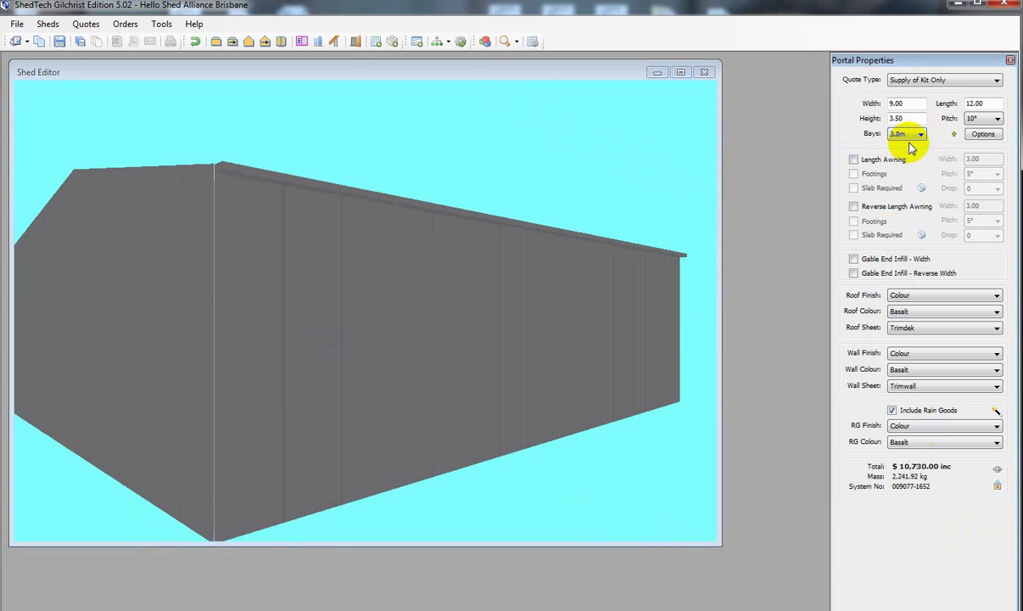
- Review the shed's engineering specifications, including the frame and sheeting details, deflections and wind load inputs
left_click(997, 473)
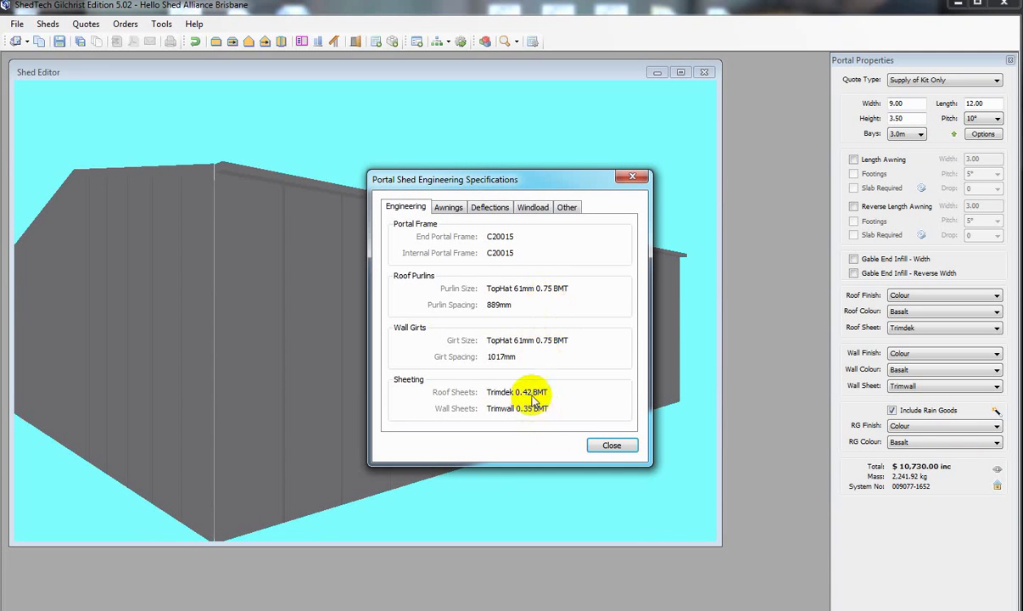
left_click(484, 210)
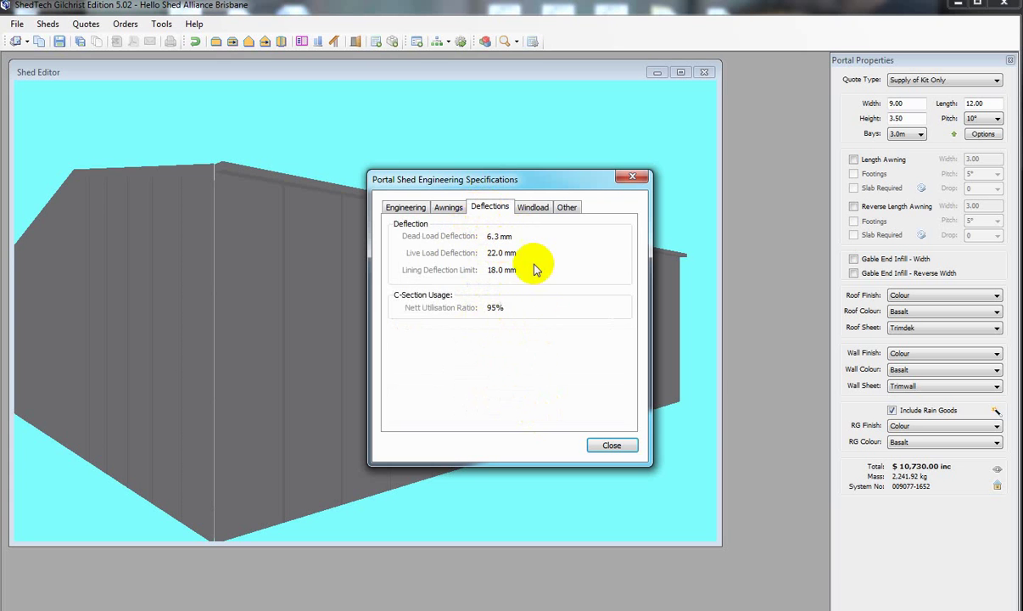
left_click(536, 209)
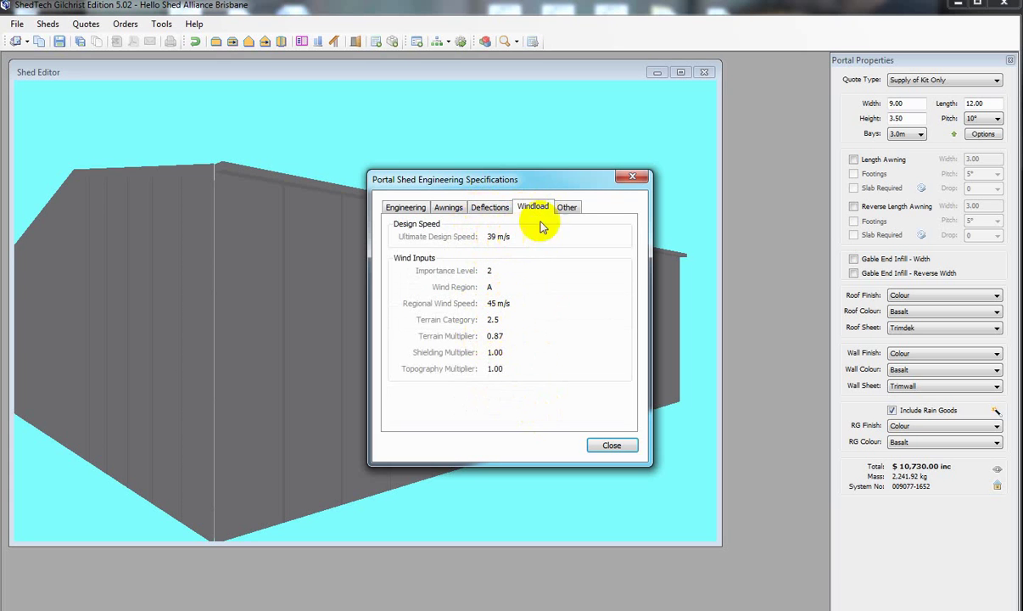
left_click(631, 180)
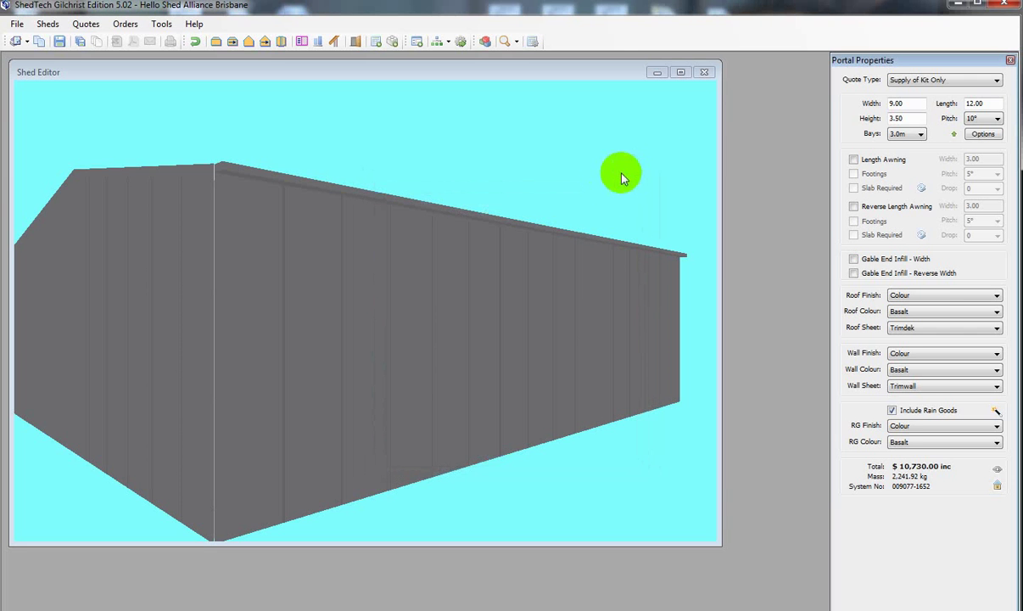
- Change the quote type to Supply, Erection & Slab
left_click(997, 80)
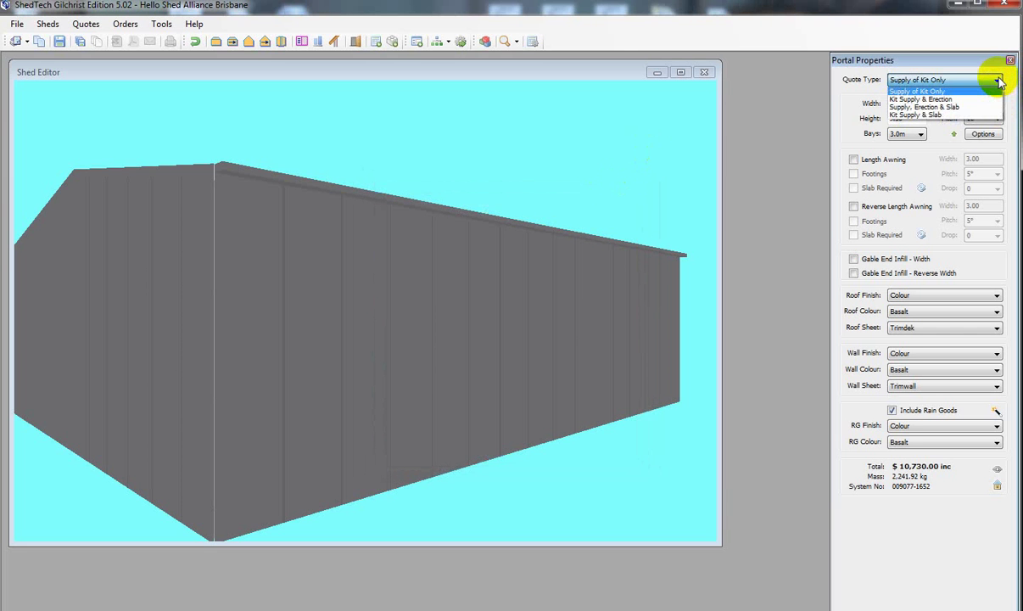
left_click(948, 107)
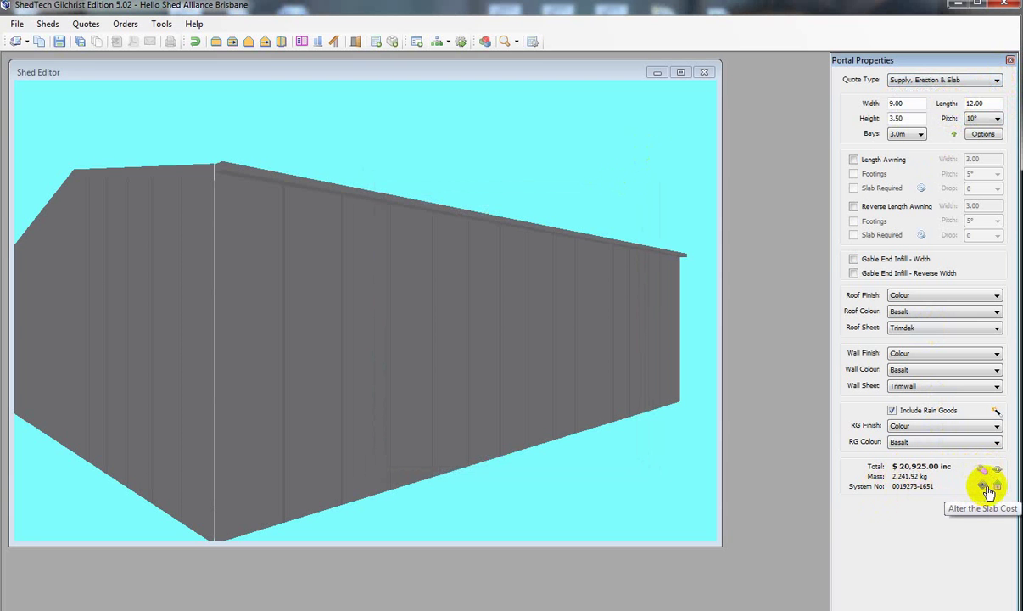
mouse_move(997, 487)
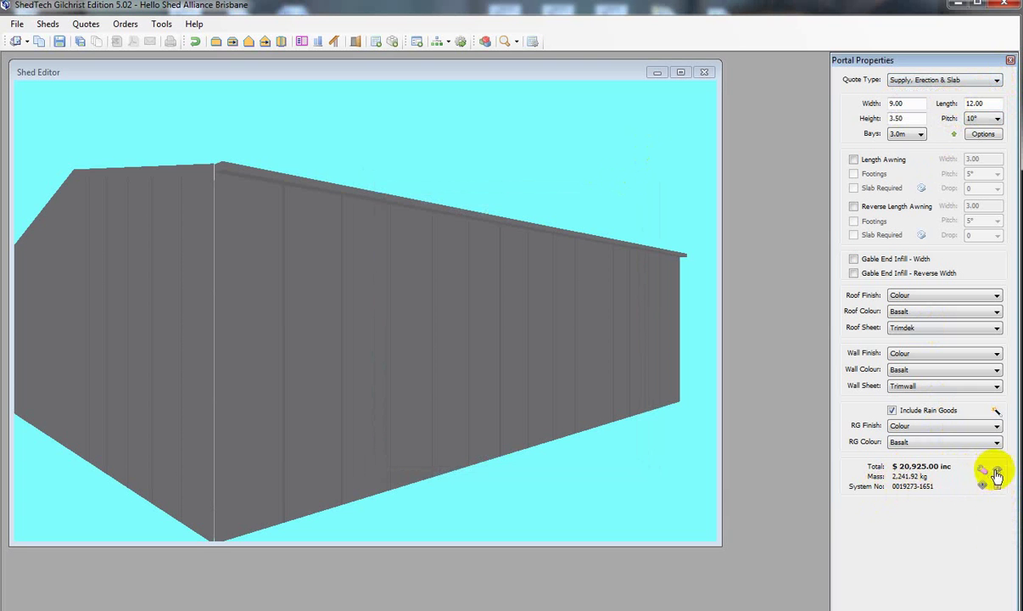
mouse_move(473, 180)
left_mouse_down()
mouse_move(438, 153)
mouse_move(475, 161)
left_mouse_up()
left_click(161, 25)
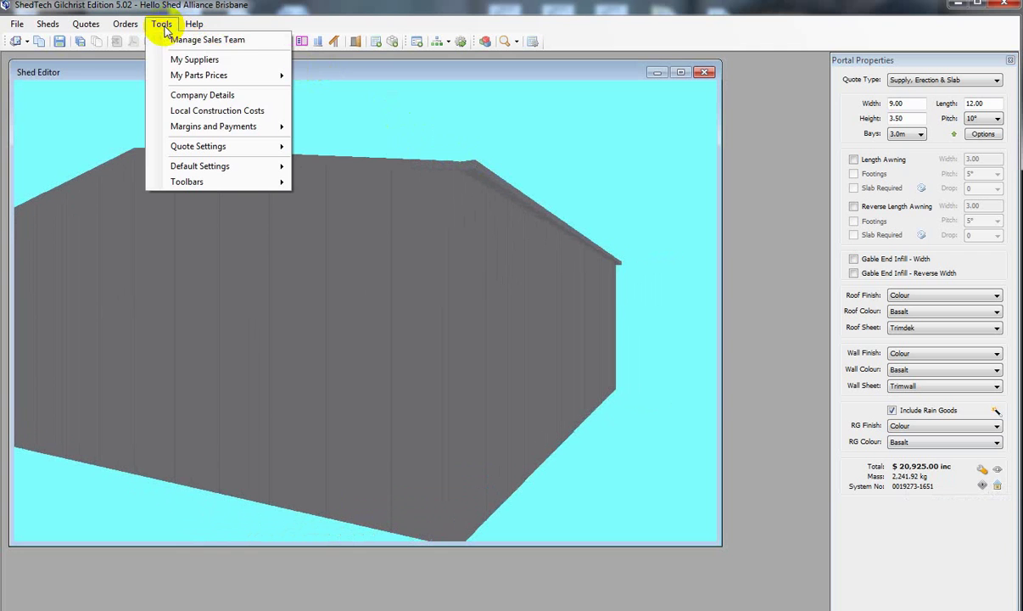
mouse_move(268, 127)
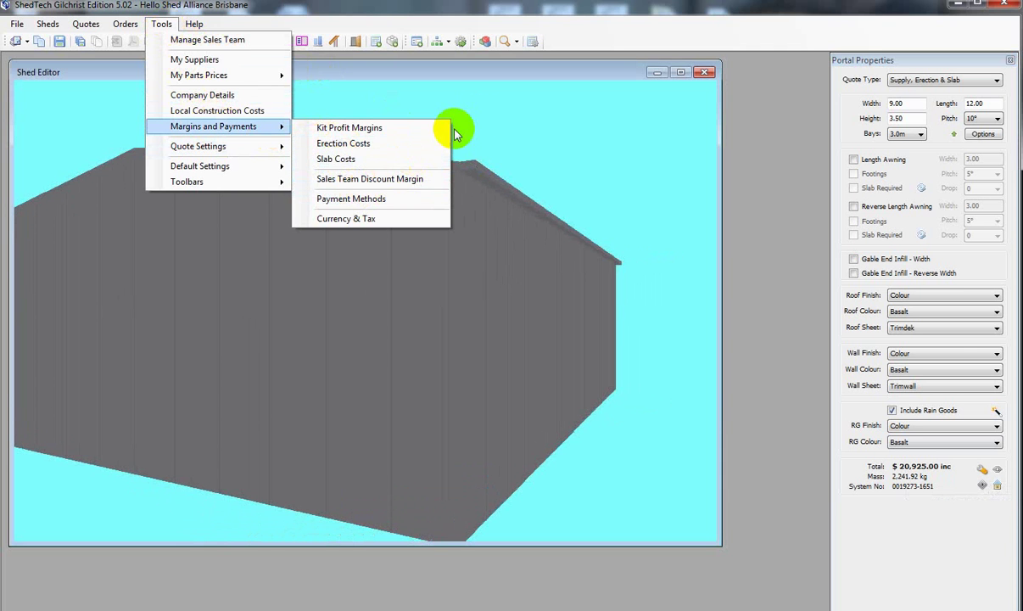
left_click(487, 121)
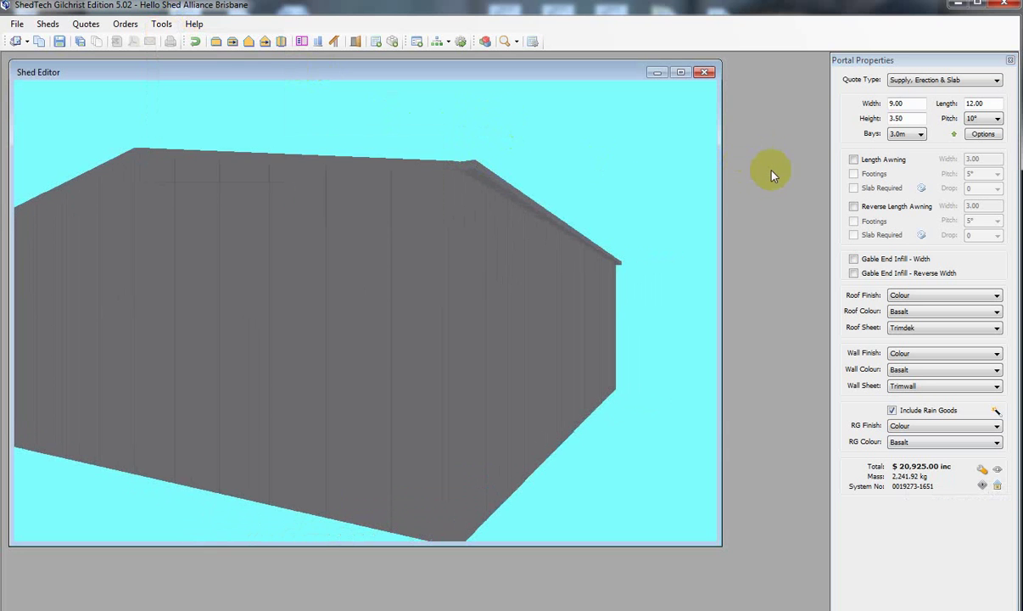
- Set the shed's wall colour to Paperbark and its roof colour to Classic Cream
left_click_drag(612, 178, 591, 183)
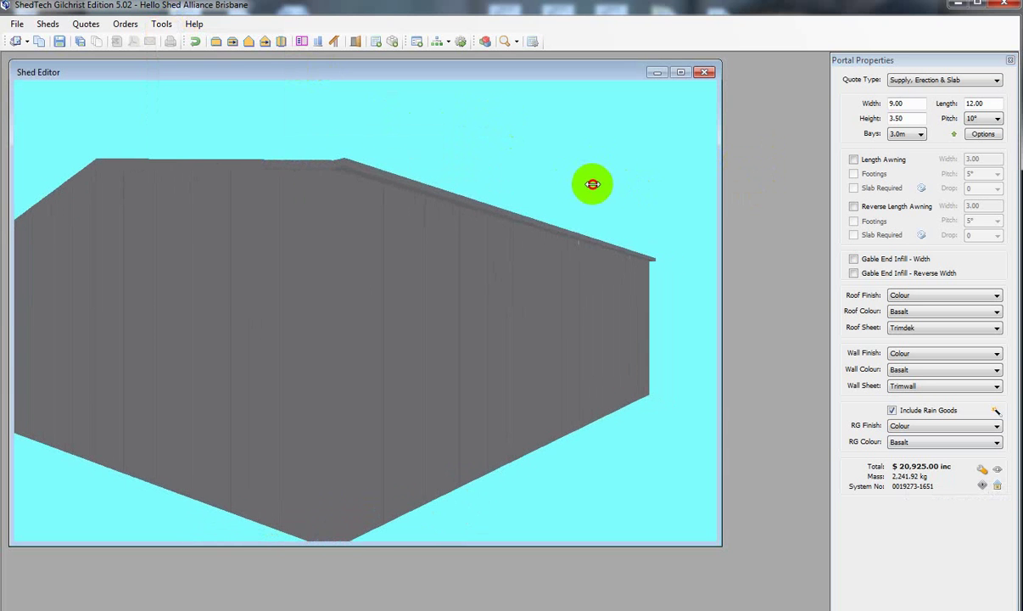
left_click(997, 369)
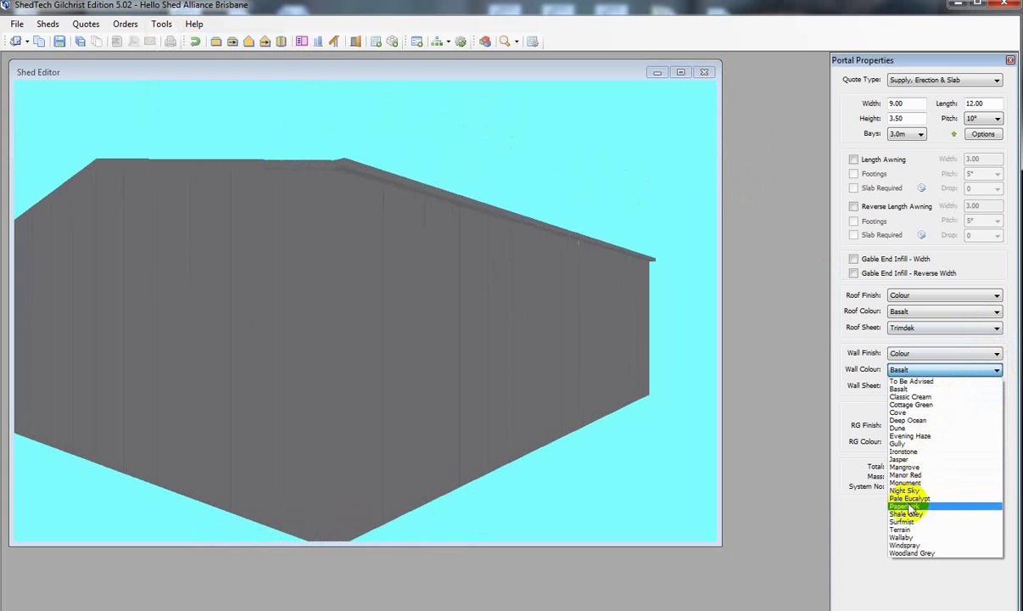
left_click(904, 507)
left_click(569, 397)
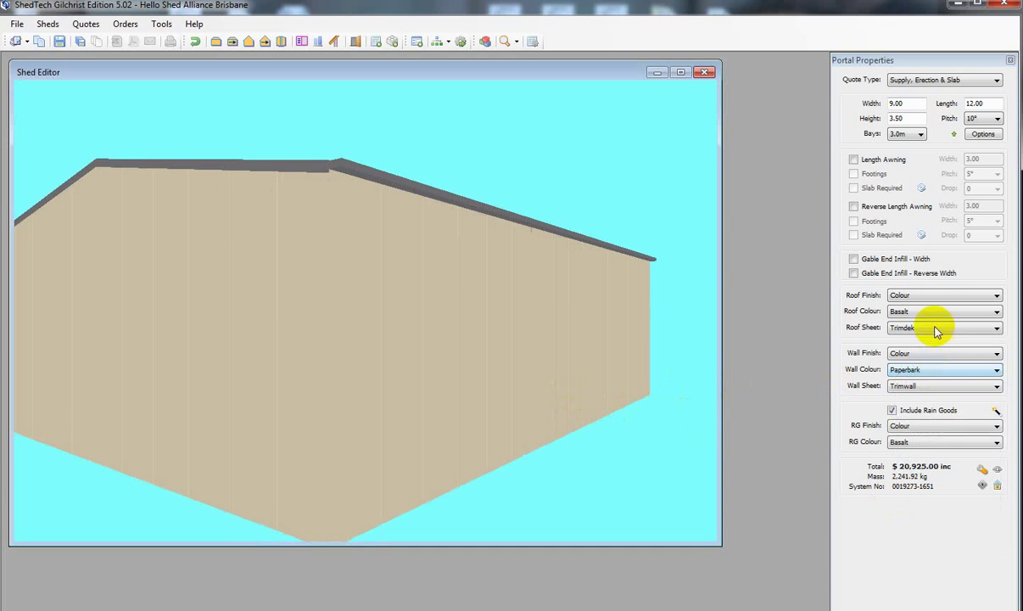
left_click(997, 314)
left_click(916, 337)
- Replace four roof sheets with fibreglass sheeting, two on each roof slope in a staggered pattern
left_click_drag(695, 327, 489, 299)
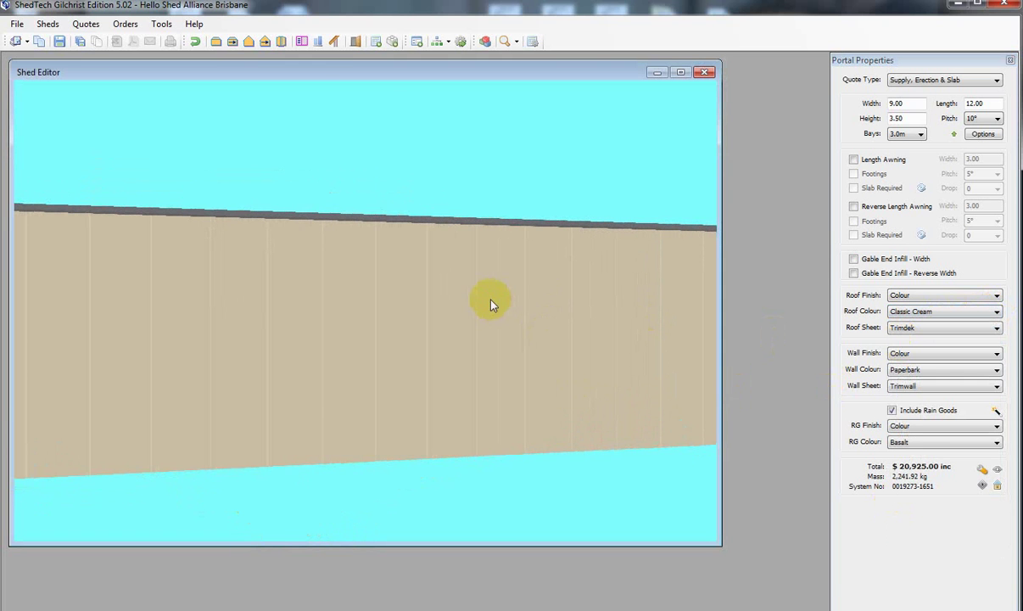
left_click(265, 42)
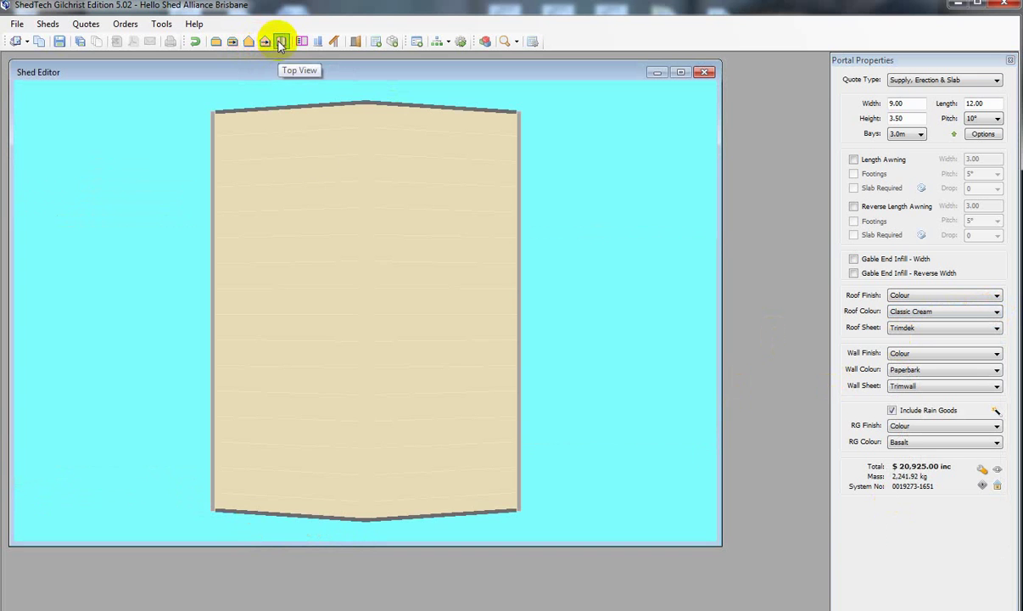
right_click(305, 256)
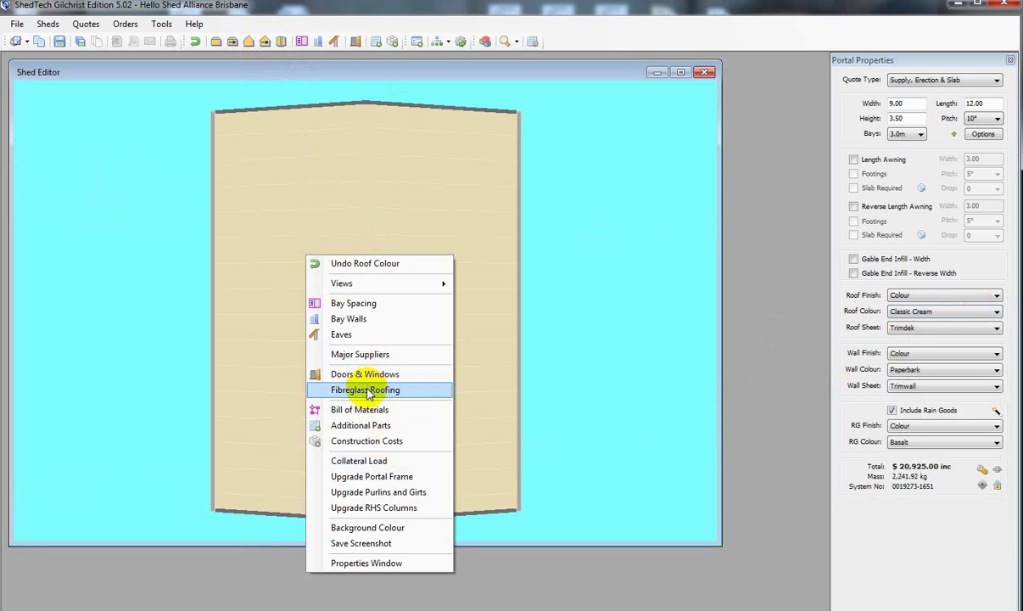
left_click(376, 389)
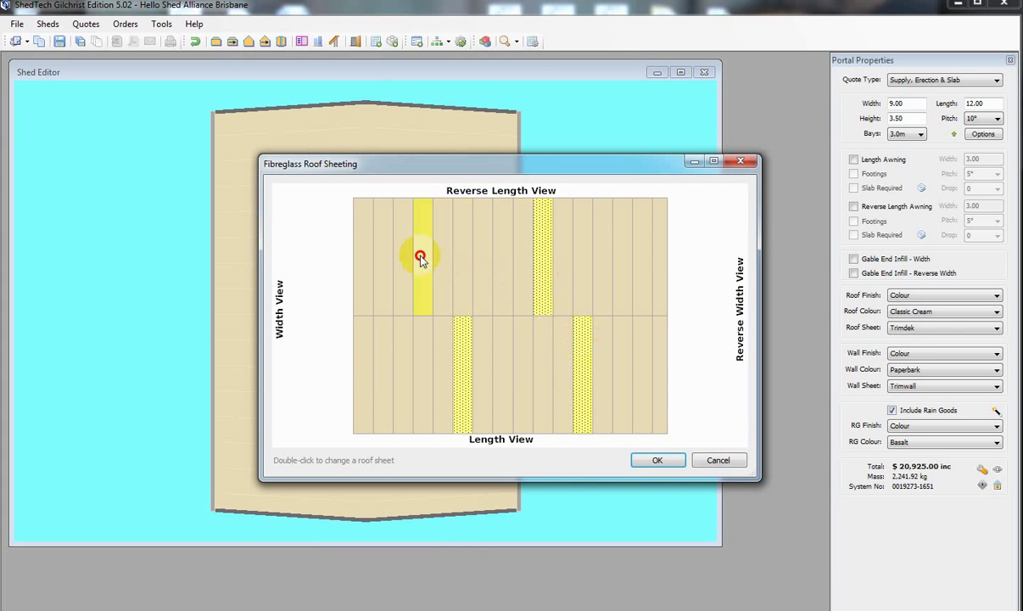
left_click(658, 462)
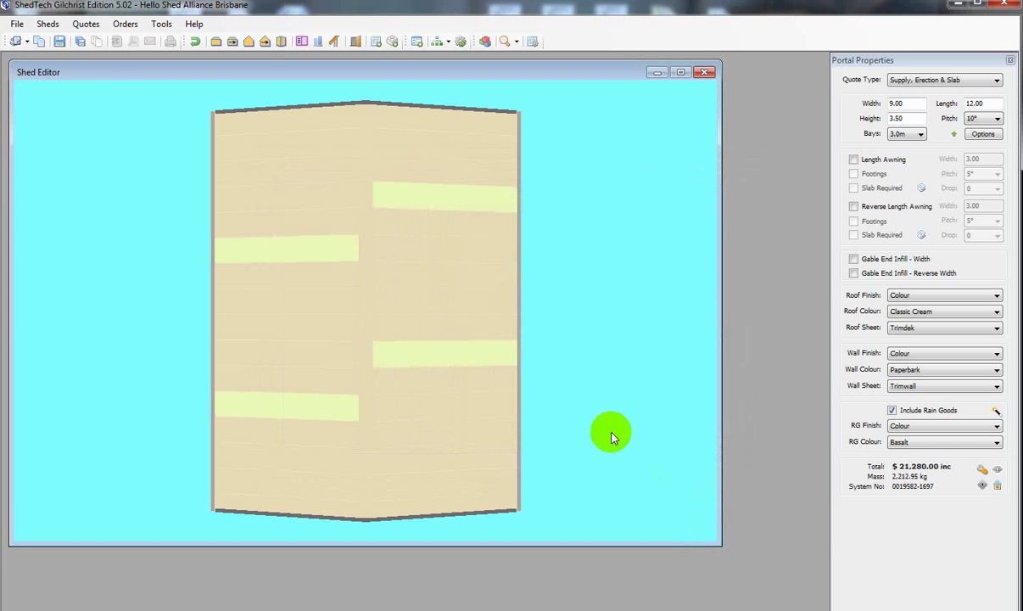
- Review the available portal frame upgrades with their knee and apex brace options, without applying one
left_click(235, 42)
left_click_drag(317, 226, 488, 350)
scroll(455, 326, "up", 5)
scroll(440, 343, "down", 5)
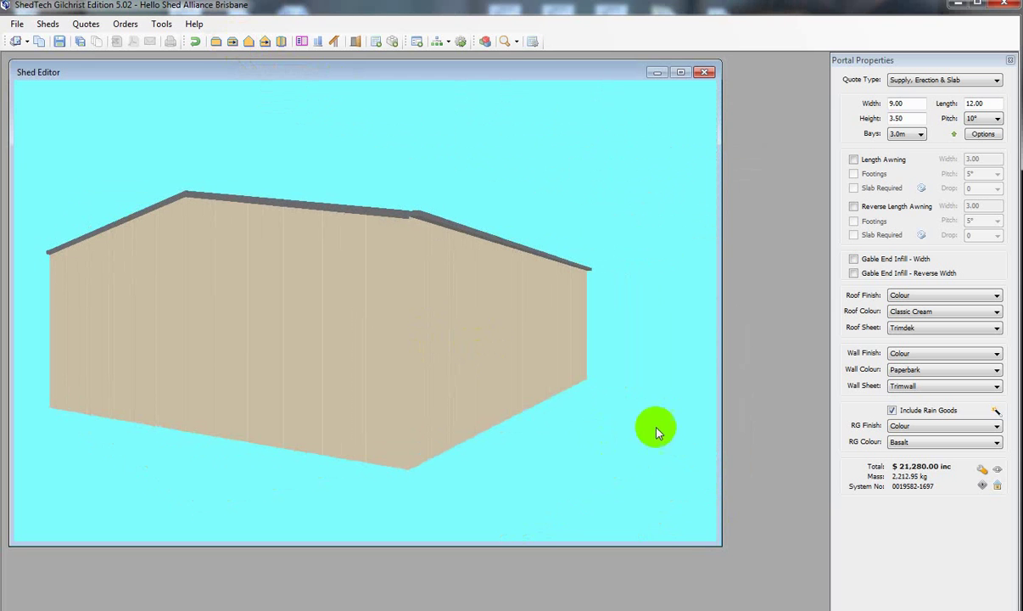
right_click(545, 328)
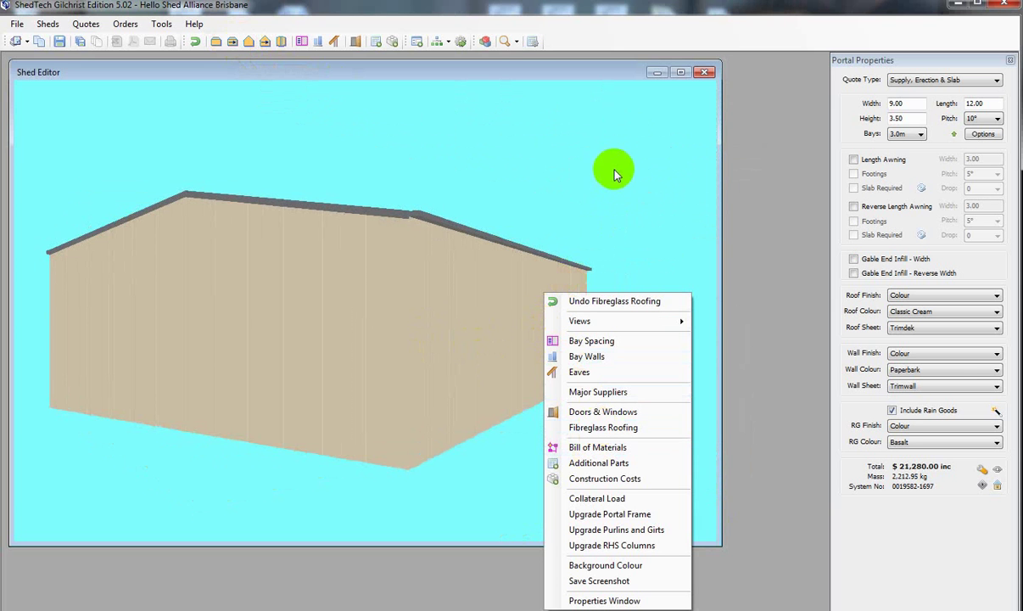
left_click(594, 517)
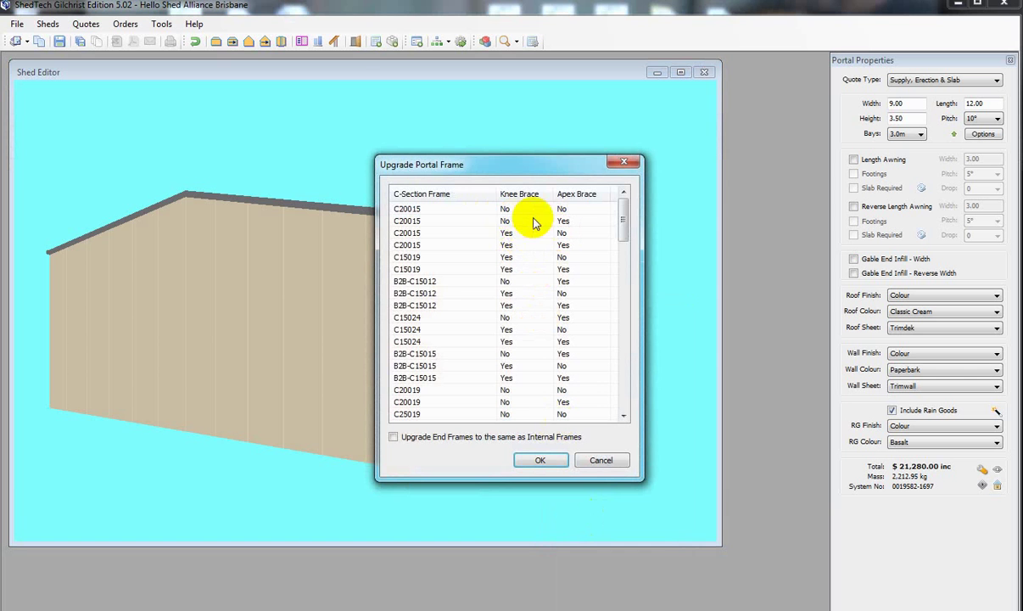
left_click_drag(623, 221, 627, 143)
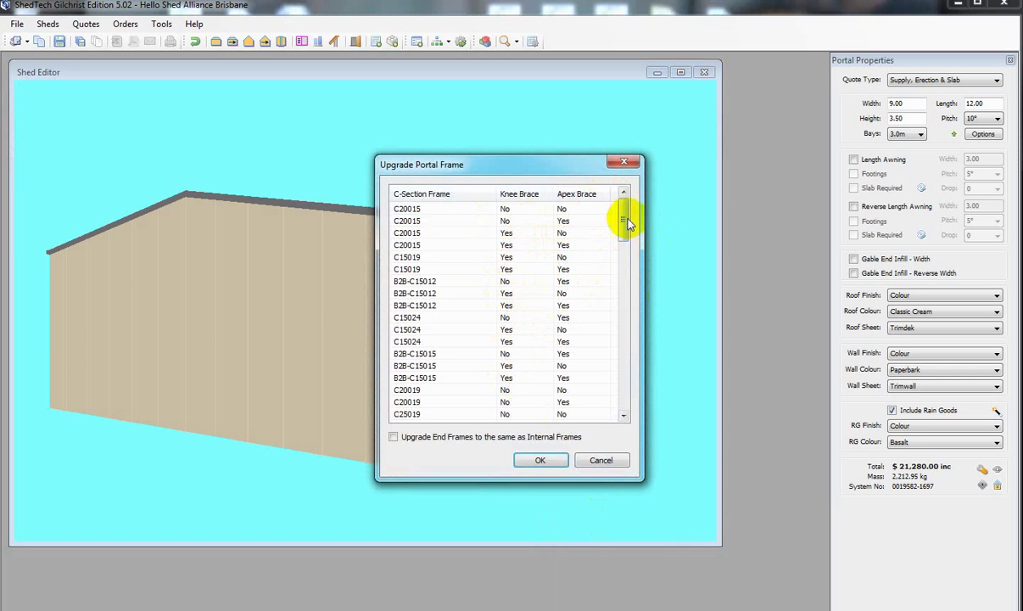
left_click(625, 162)
- Upgrade the purlins and girts to the TH61100 type
right_click(569, 351)
left_click(598, 528)
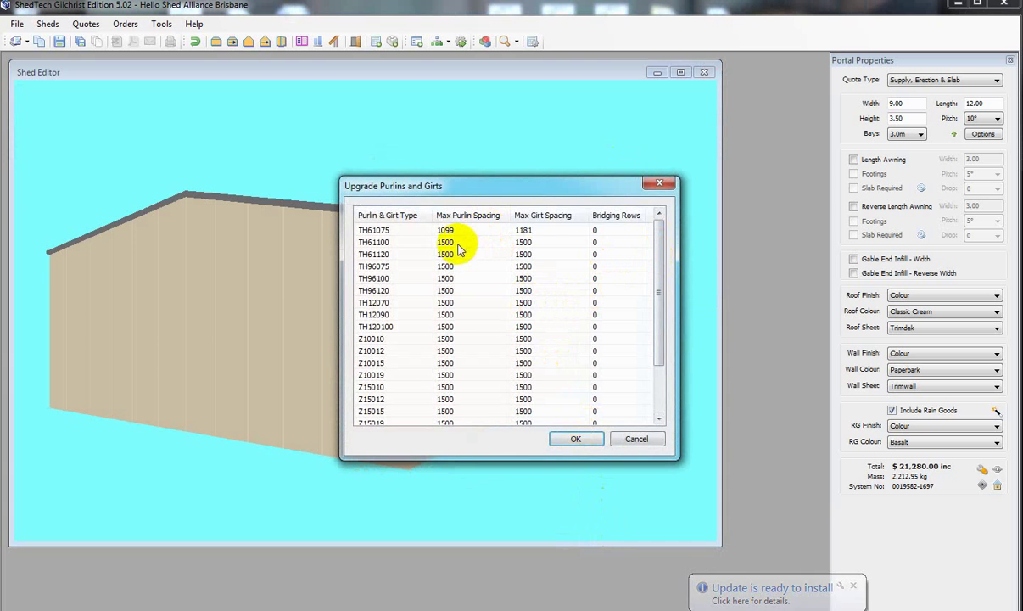
left_click(462, 242)
left_click(568, 437)
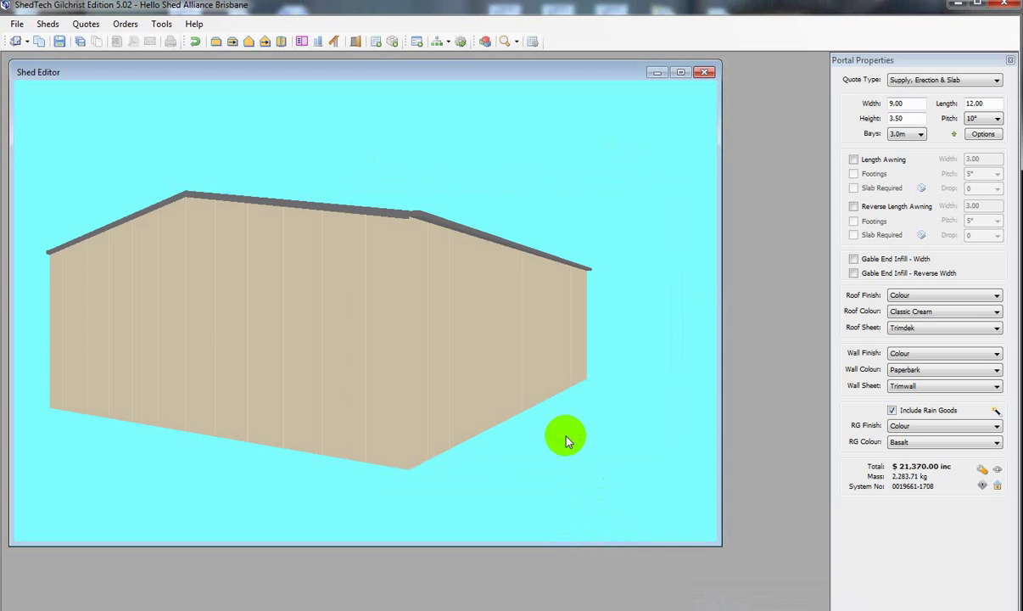
- Change the quote type to Supply of Kit Only and add a 3.00 m wide reverse length awning
left_click(995, 81)
left_click(924, 95)
left_click(553, 225)
left_click_drag(543, 327, 413, 322)
right_click(414, 322)
left_click(676, 227)
left_click(853, 207)
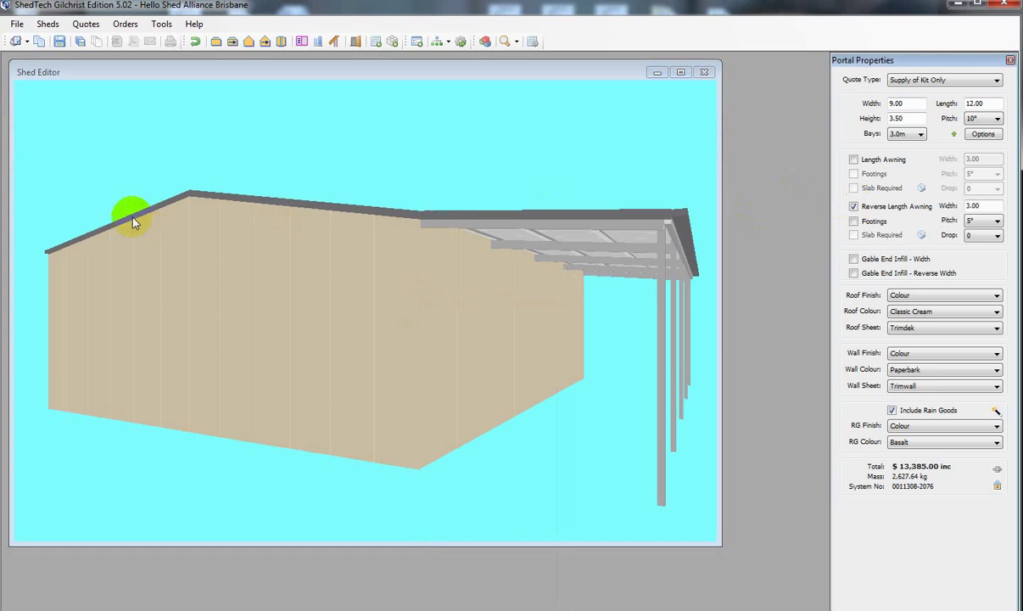
- In the first bay at the width-view end, remove the awning and outer wall sheeting, and add a partition wall along its inner frame
left_click_drag(132, 221, 174, 231)
right_click(259, 289)
left_click(337, 339)
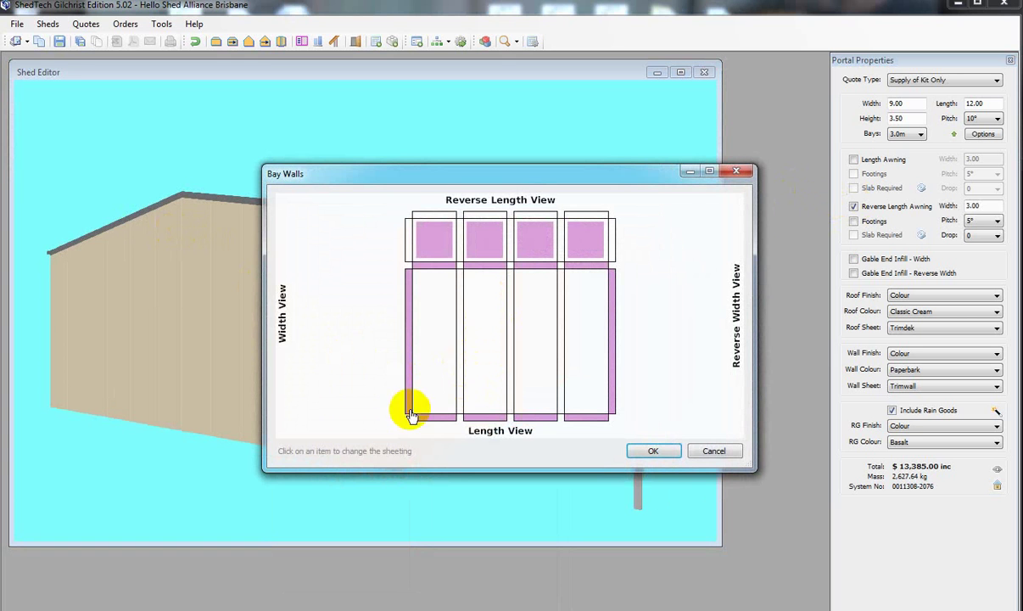
left_click(434, 239)
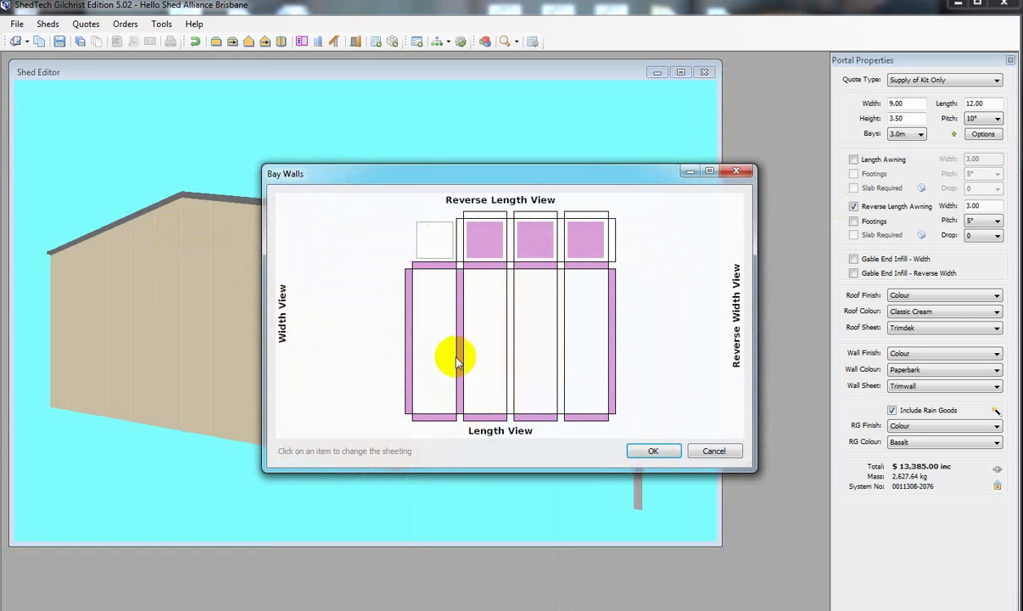
left_click(408, 341)
left_click(432, 268)
left_click(434, 417)
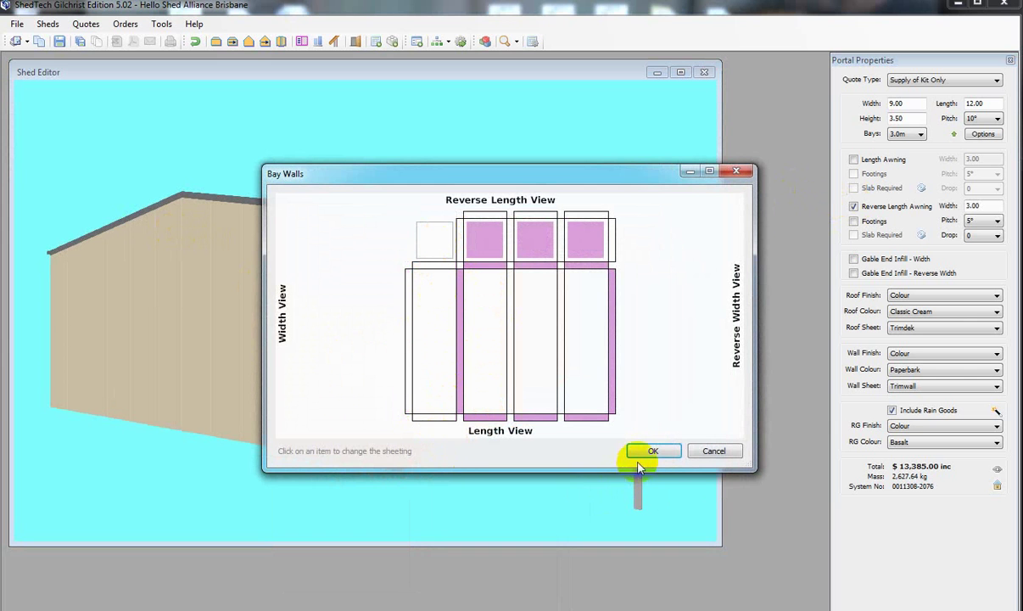
left_click(651, 452)
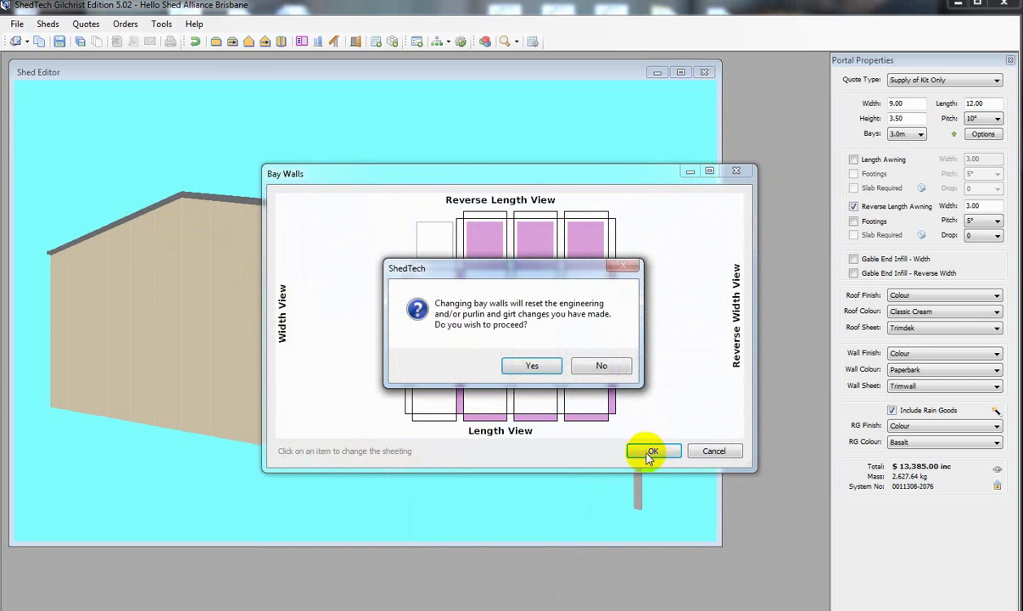
left_click(532, 367)
- Add a centred default domestic roller door, 2700 x 2750 mm in Deep Ocean, to the middle enclosed bay of the length wall
mouse_move(258, 322)
left_mouse_down()
mouse_move(497, 411)
mouse_move(263, 350)
mouse_move(433, 407)
mouse_move(169, 334)
mouse_move(623, 488)
mouse_move(603, 484)
mouse_move(449, 324)
mouse_move(451, 342)
mouse_move(405, 353)
mouse_move(277, 342)
mouse_move(264, 329)
left_mouse_up()
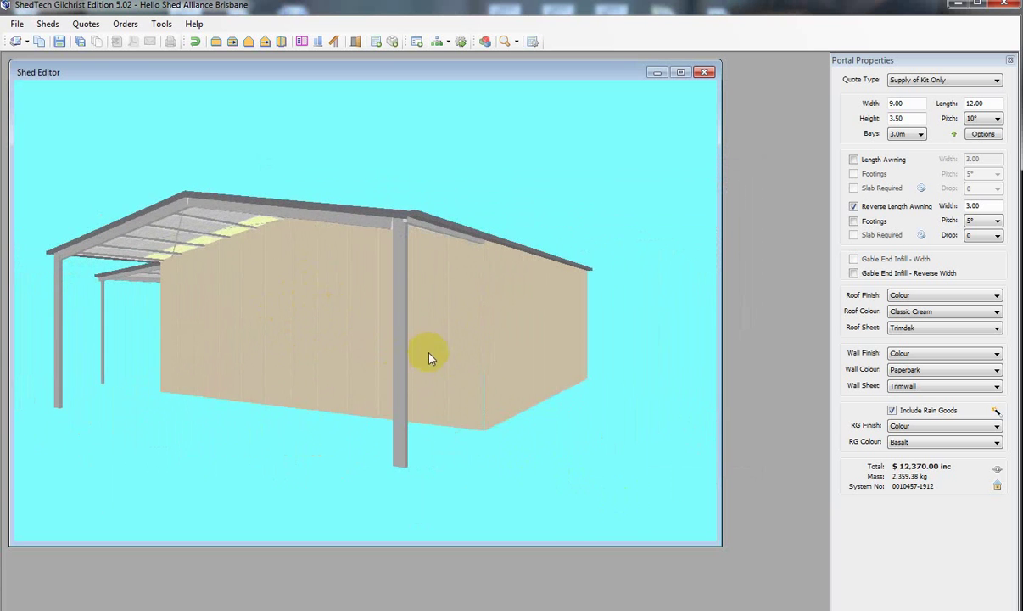
left_click_drag(431, 359, 475, 412)
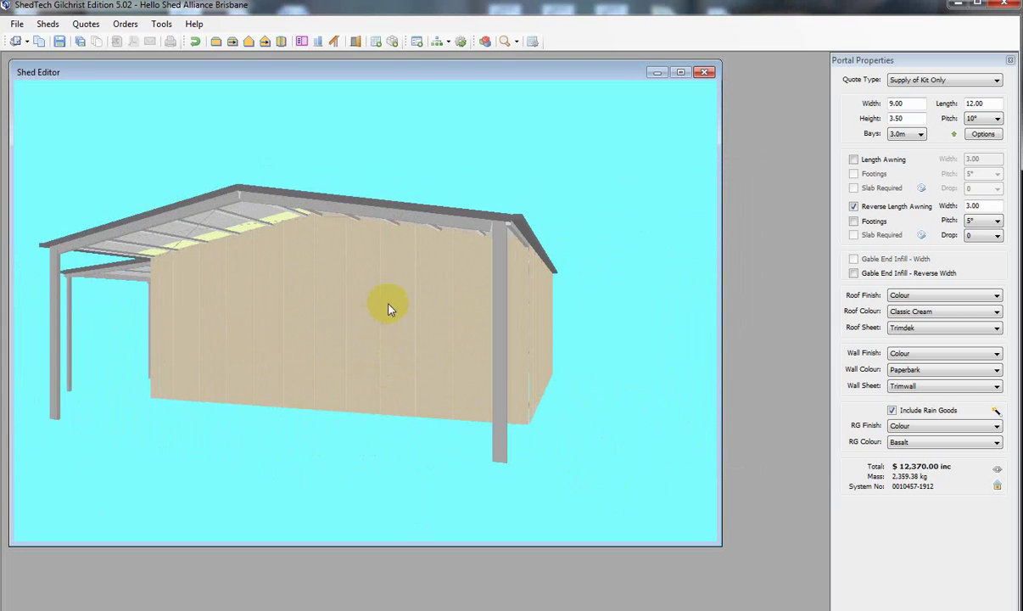
right_click(470, 310)
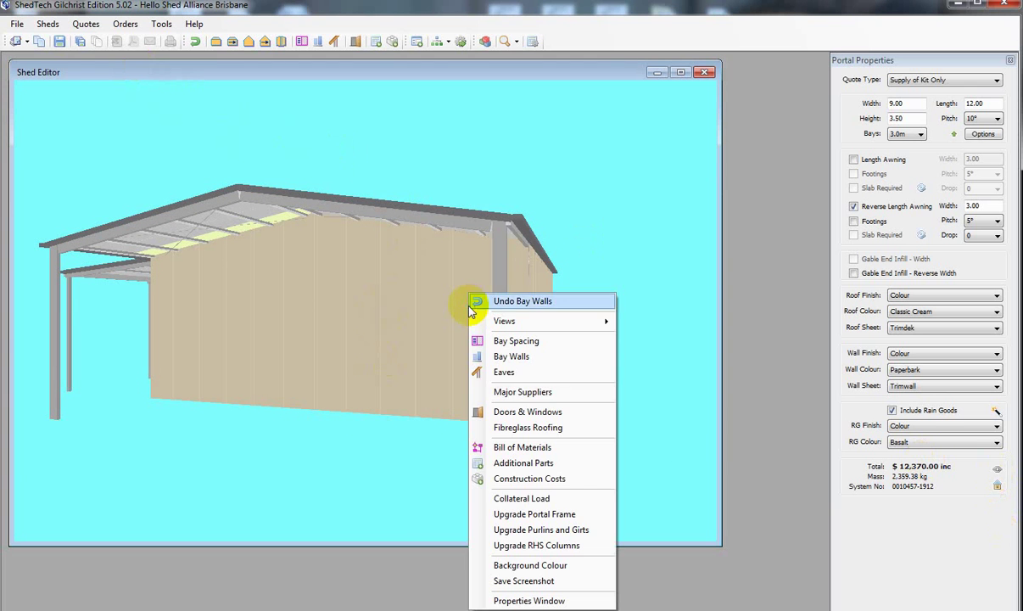
left_click(523, 413)
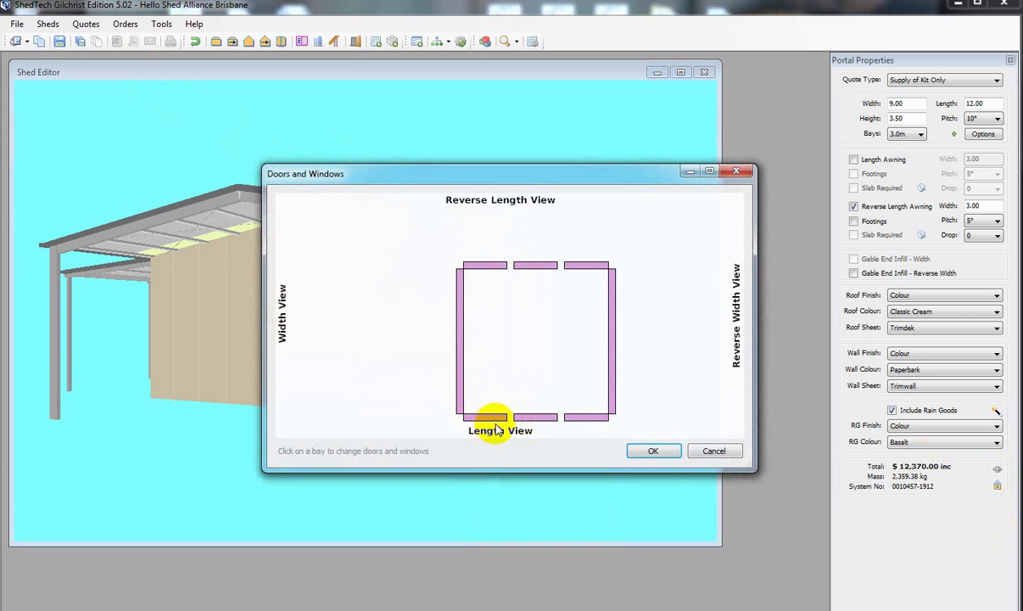
left_click(527, 417)
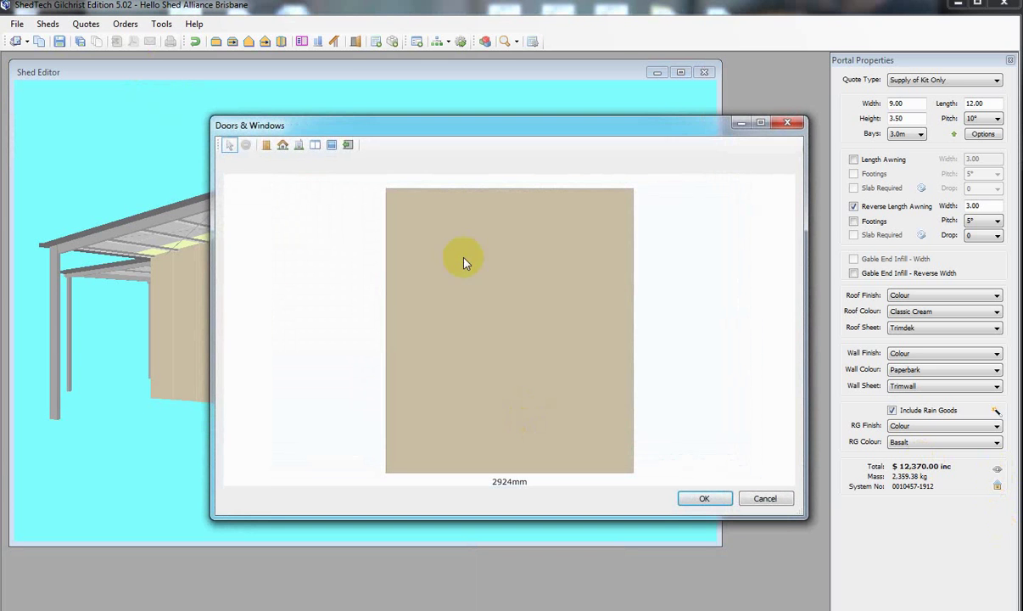
left_click(284, 146)
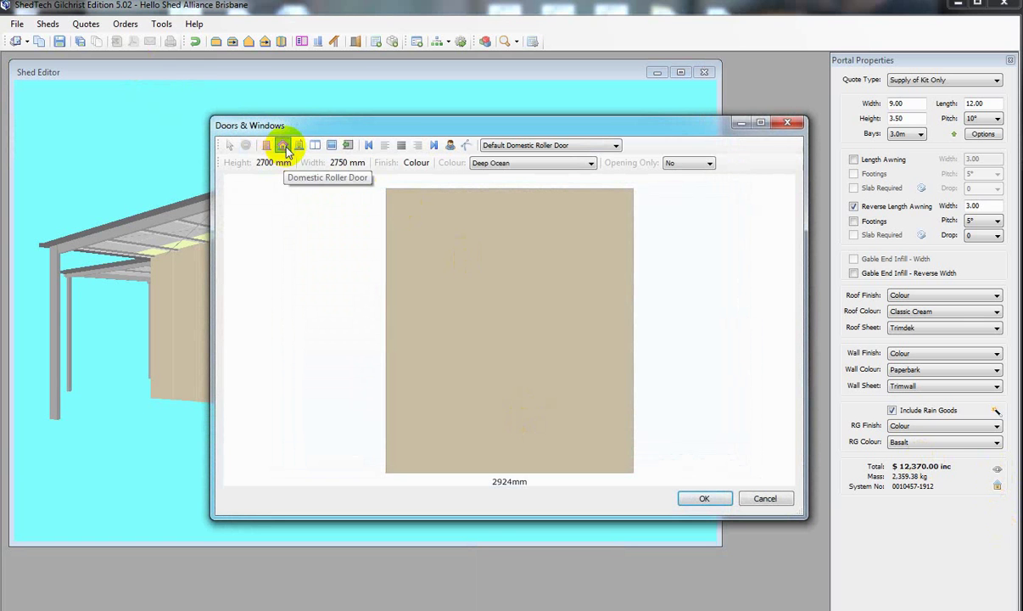
left_click(401, 145)
left_click(687, 496)
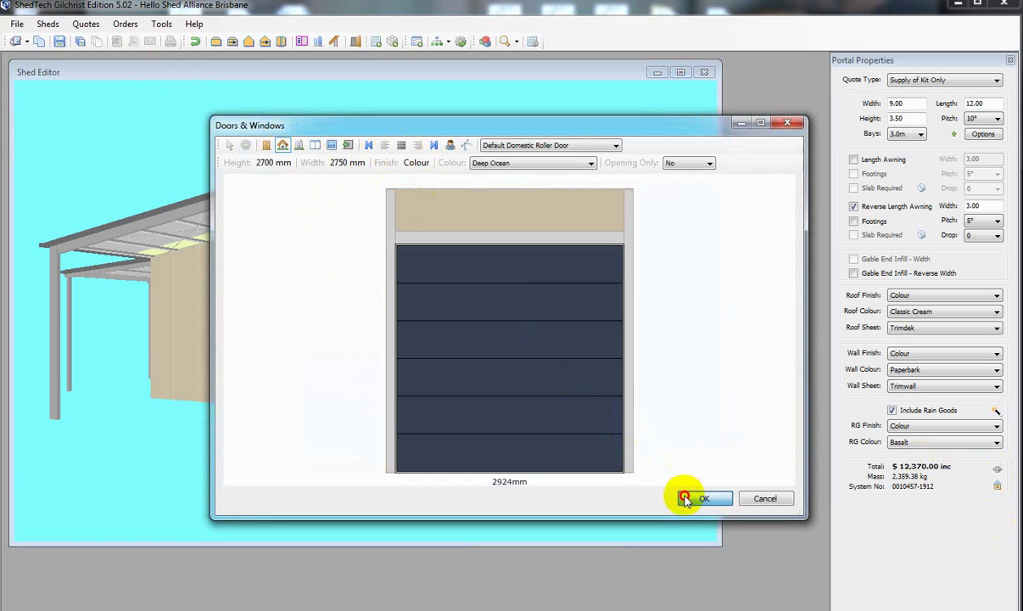
left_click(651, 451)
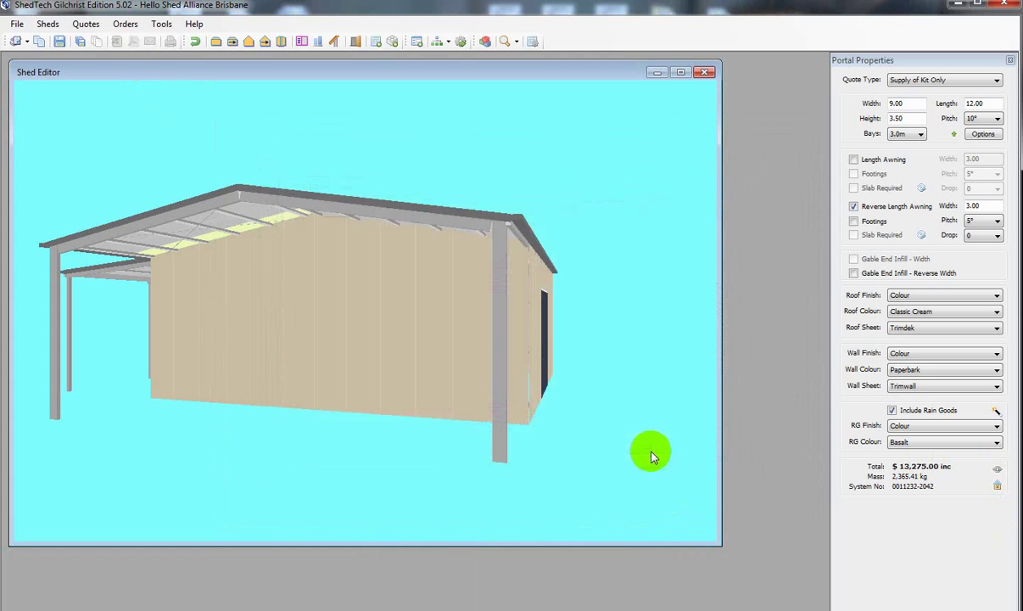
- Save the shed as a new quote with a placeholder customer name and Web Site as the lead source
left_click_drag(546, 399, 103, 183)
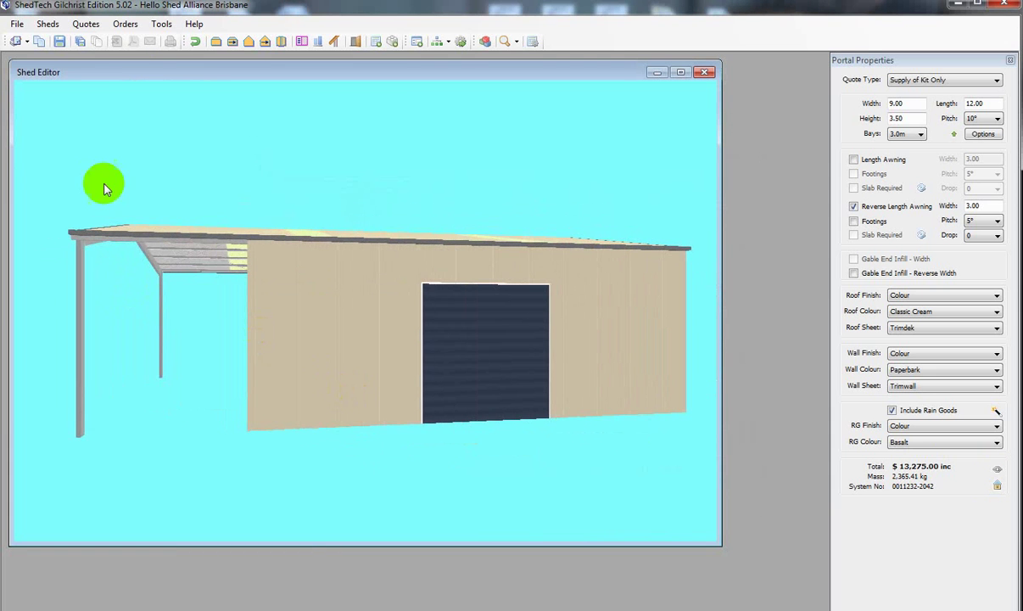
left_click(87, 24)
left_click(95, 42)
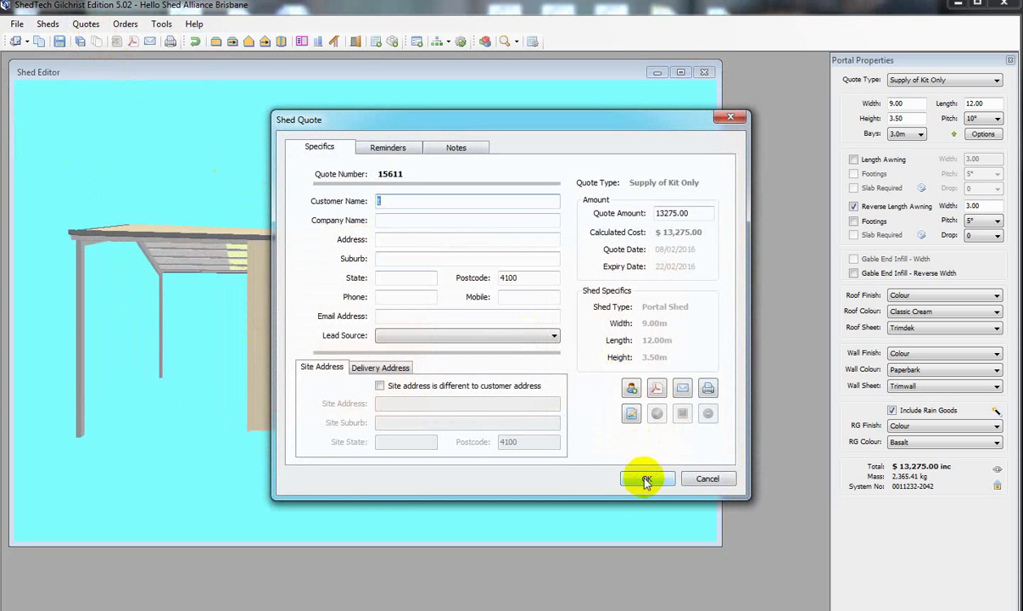
type("t")
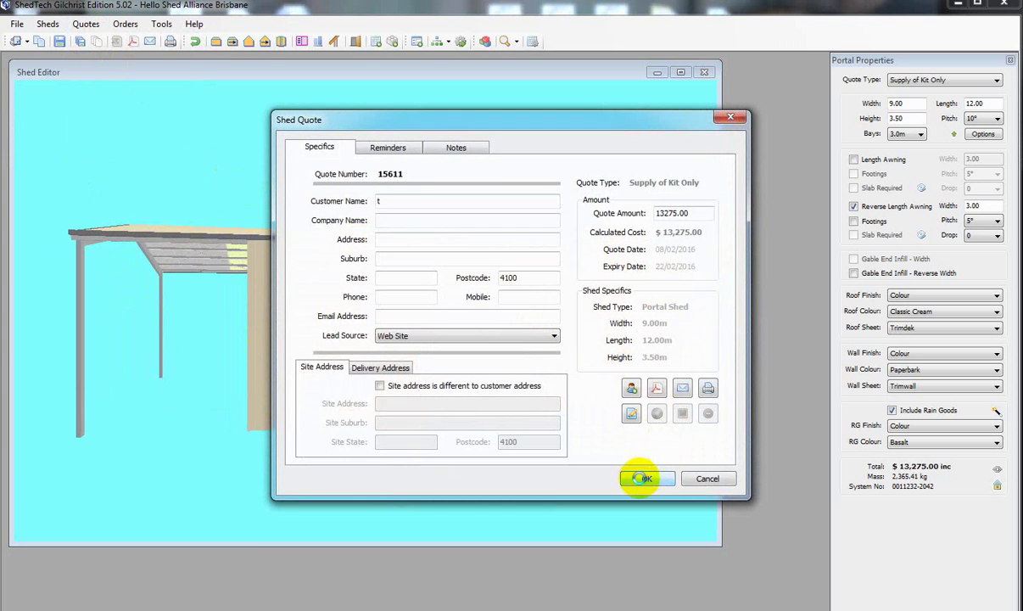
left_click(644, 479)
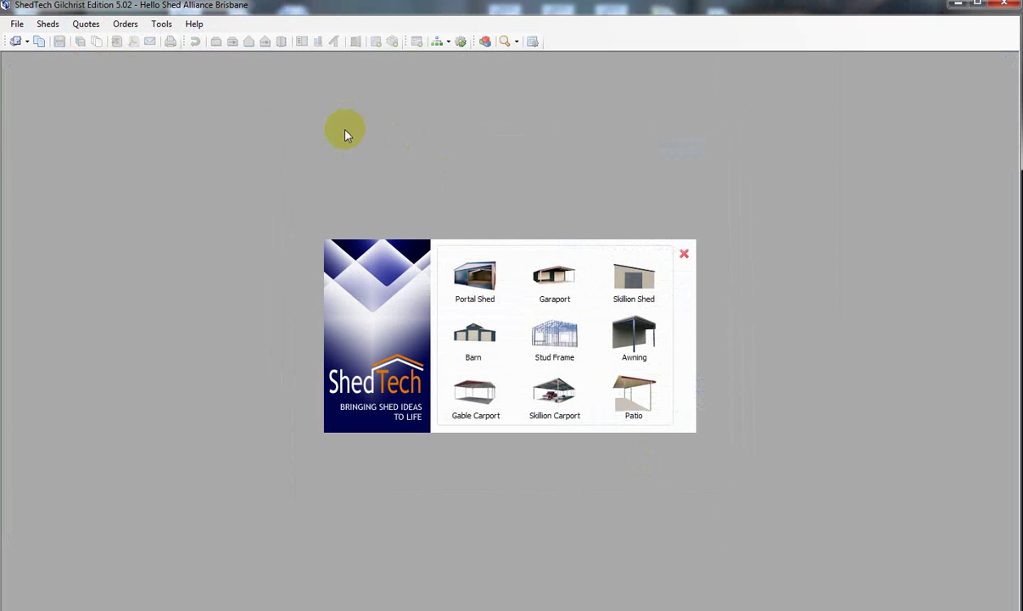
- Open the newly saved quote from the active quotes list
left_click(85, 26)
left_click(117, 75)
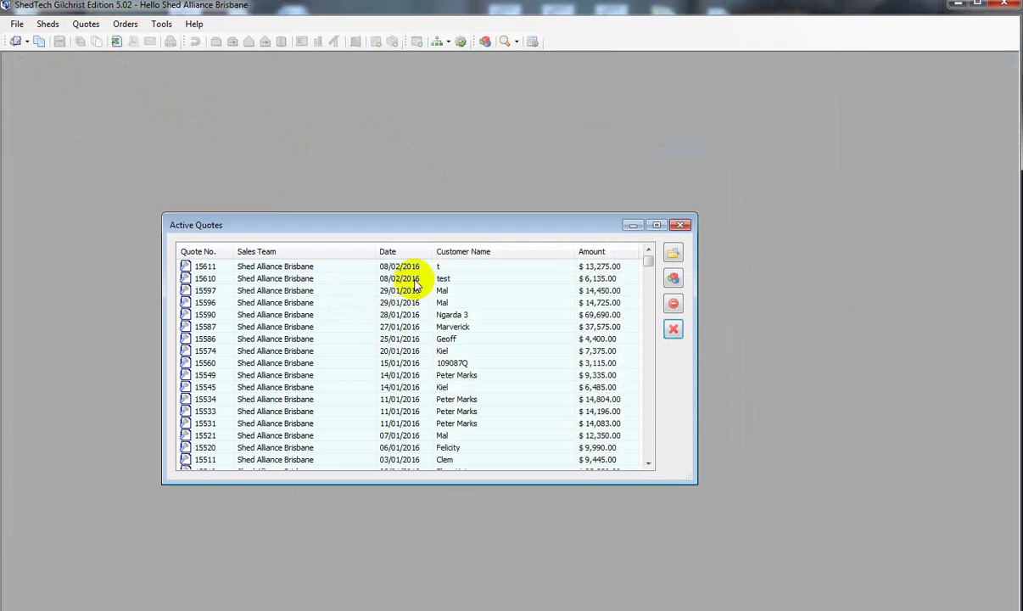
left_click(408, 268)
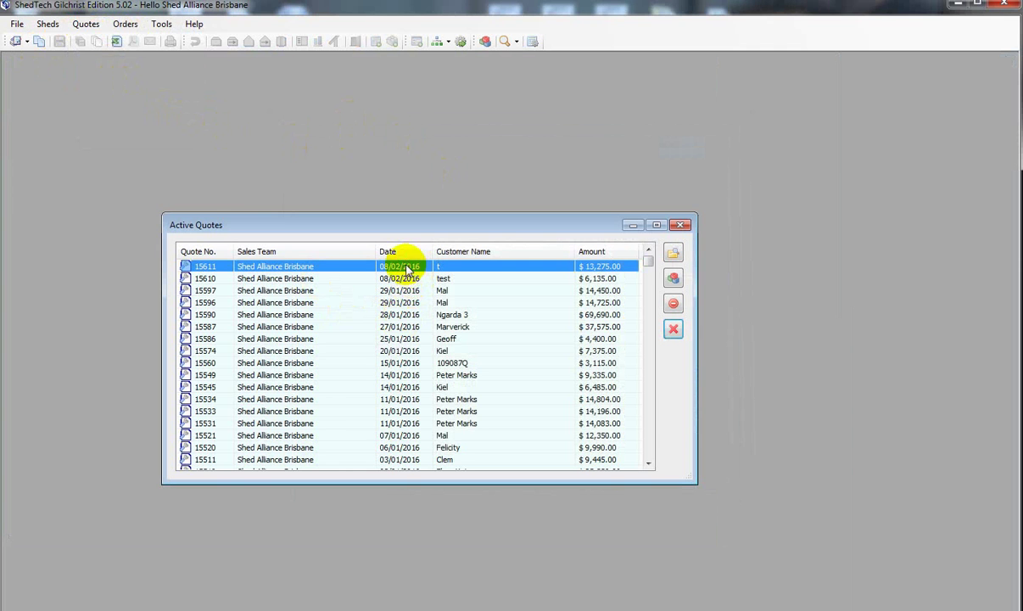
left_click(673, 254)
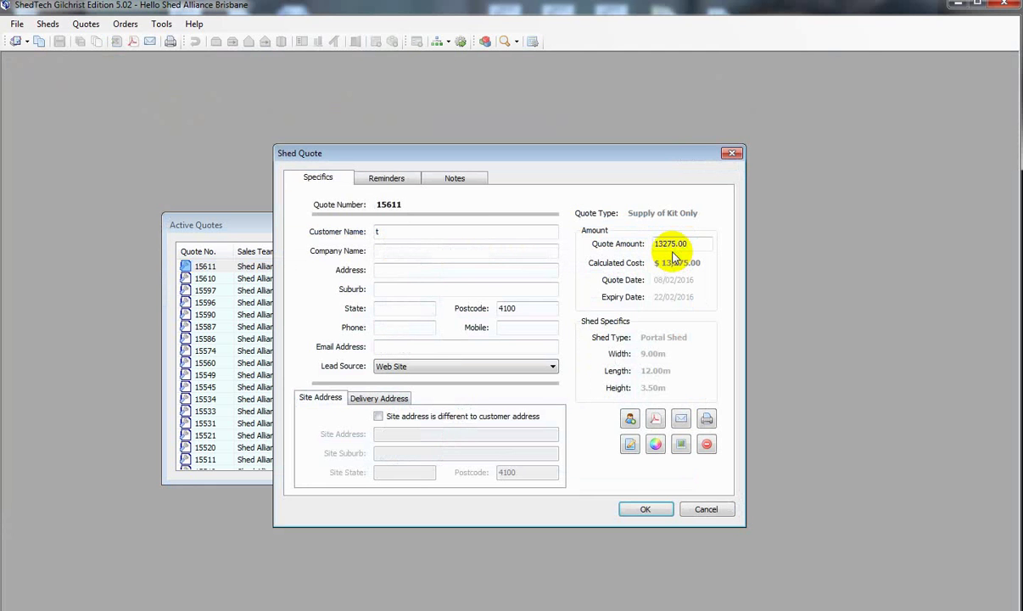
- View the quoted shed in an enlarged editor window and inspect its roller door side and open bay end
left_click(681, 444)
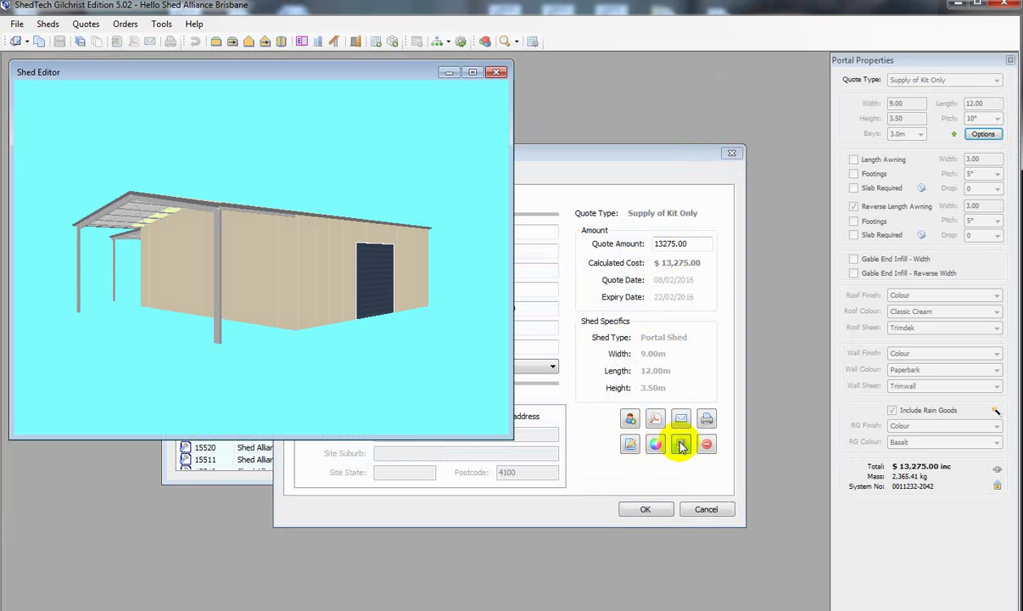
left_click_drag(498, 435, 648, 521)
left_click_drag(452, 415, 197, 301)
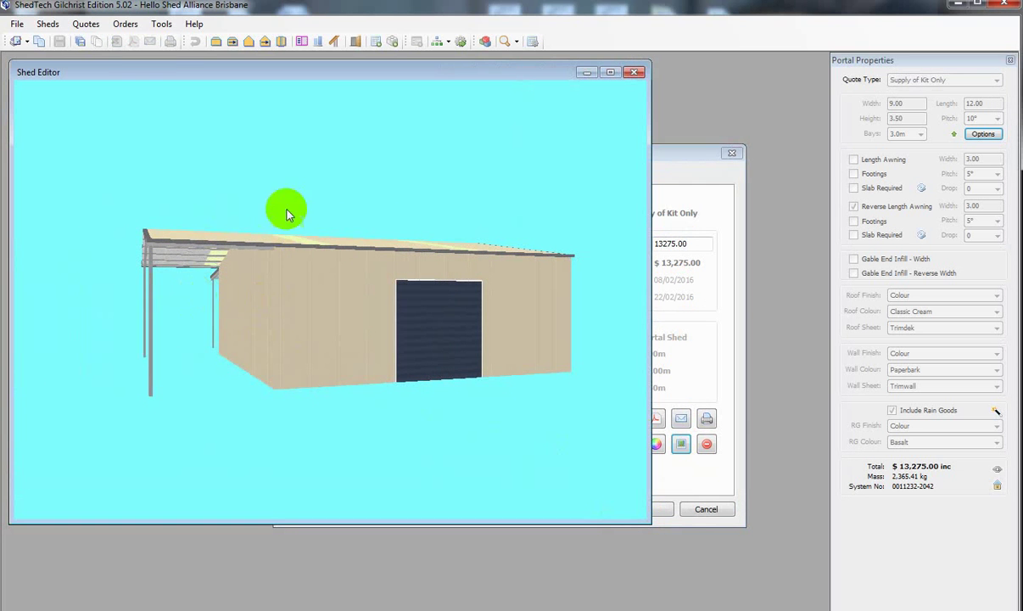
left_click_drag(481, 178, 405, 160)
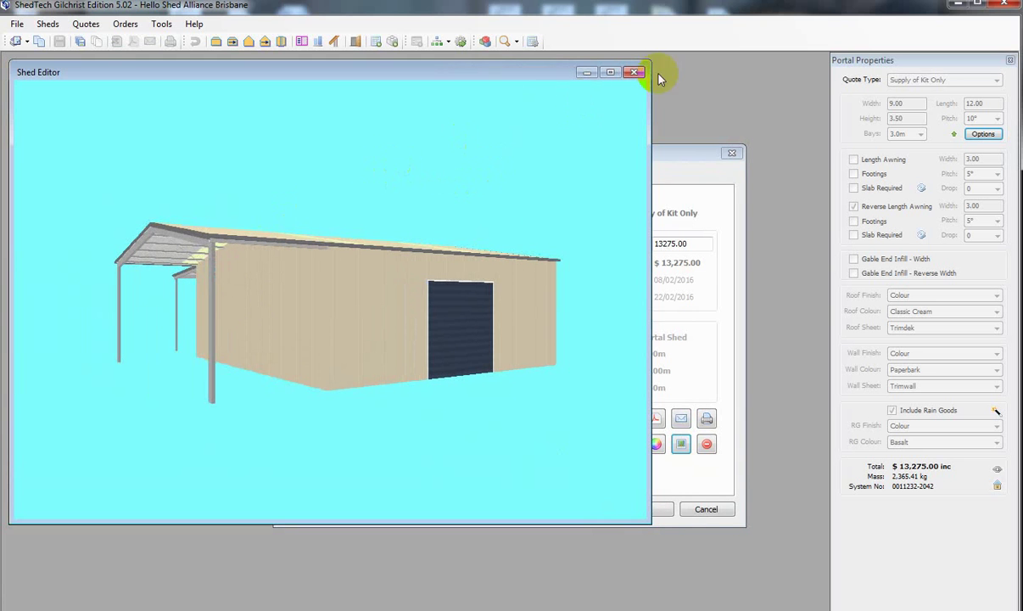